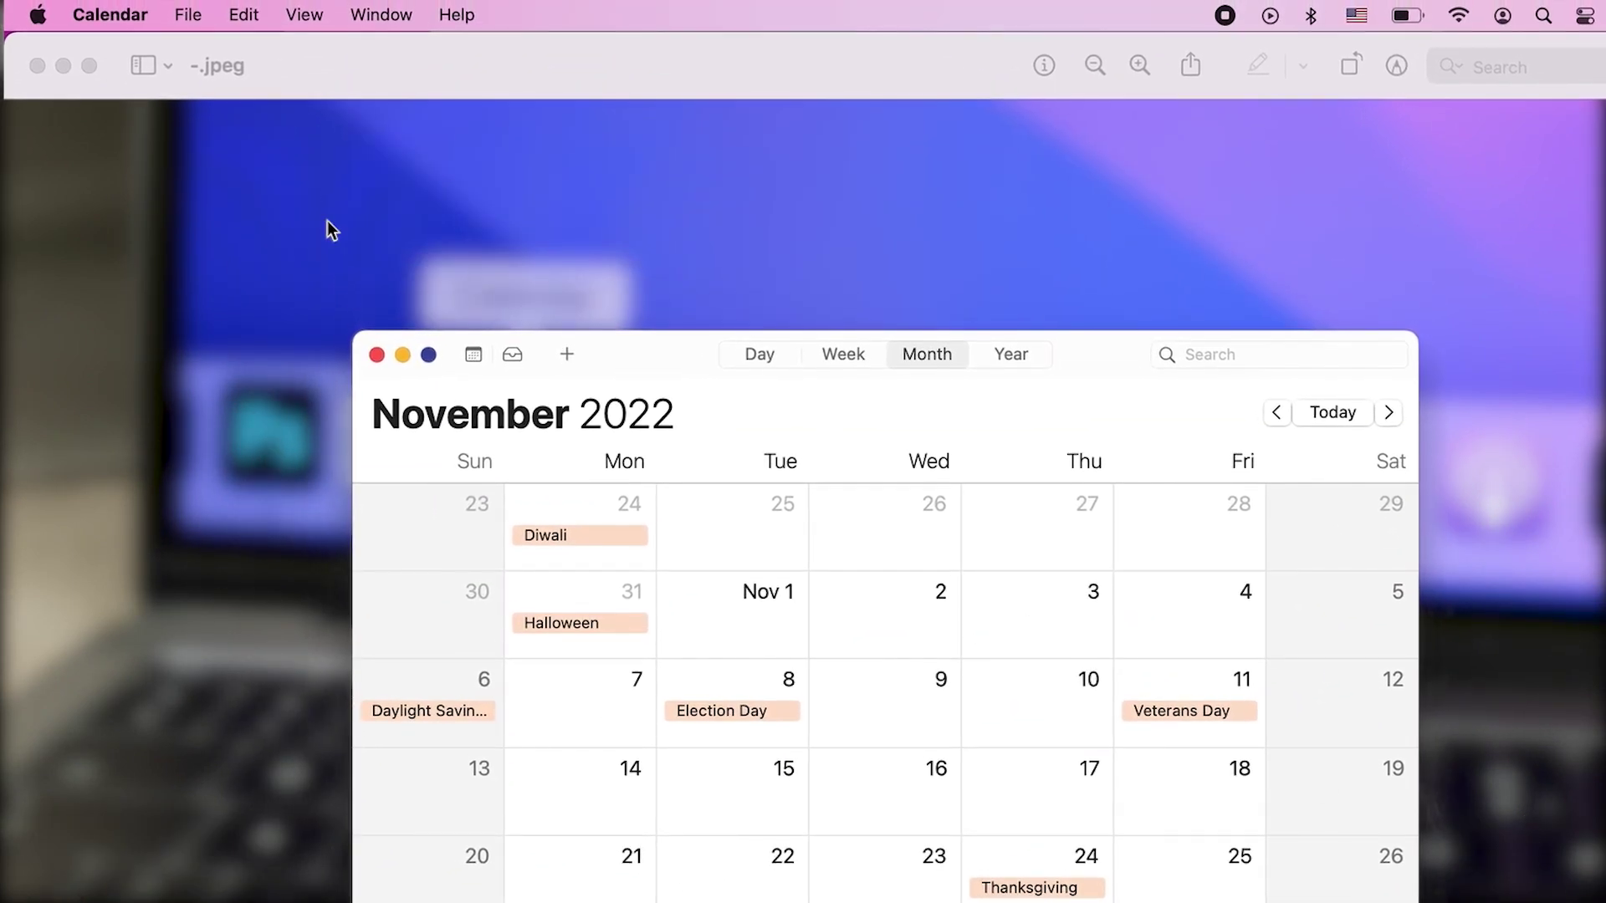
Open Calendar Preferences to the Accounts list of iCloud and Google, with the main window minimized
click(123, 20)
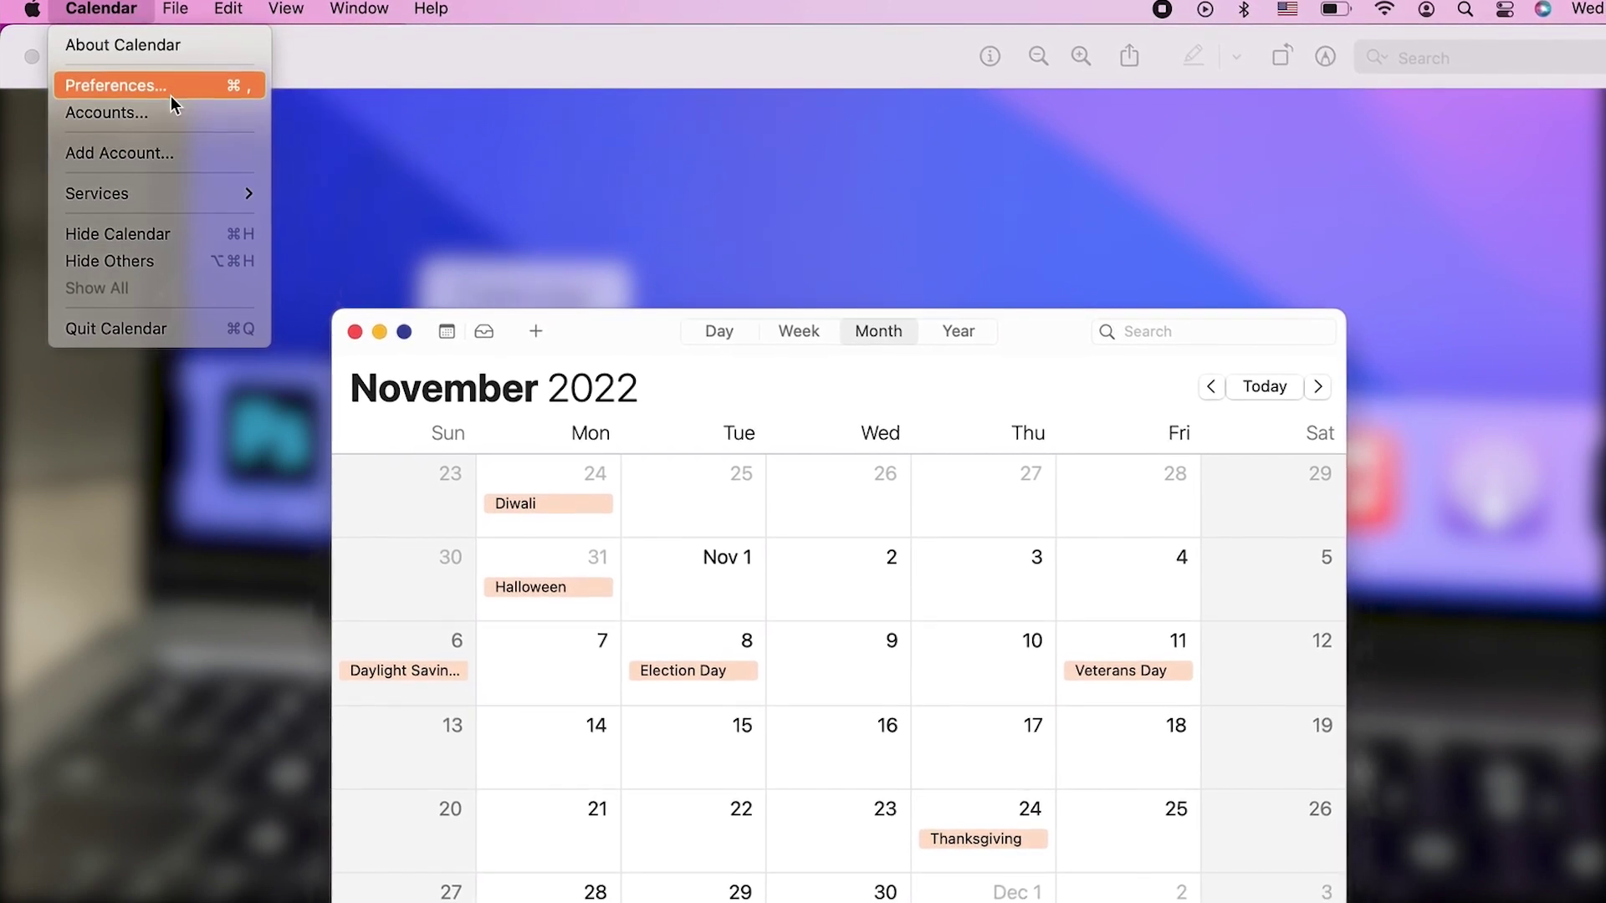
click(170, 92)
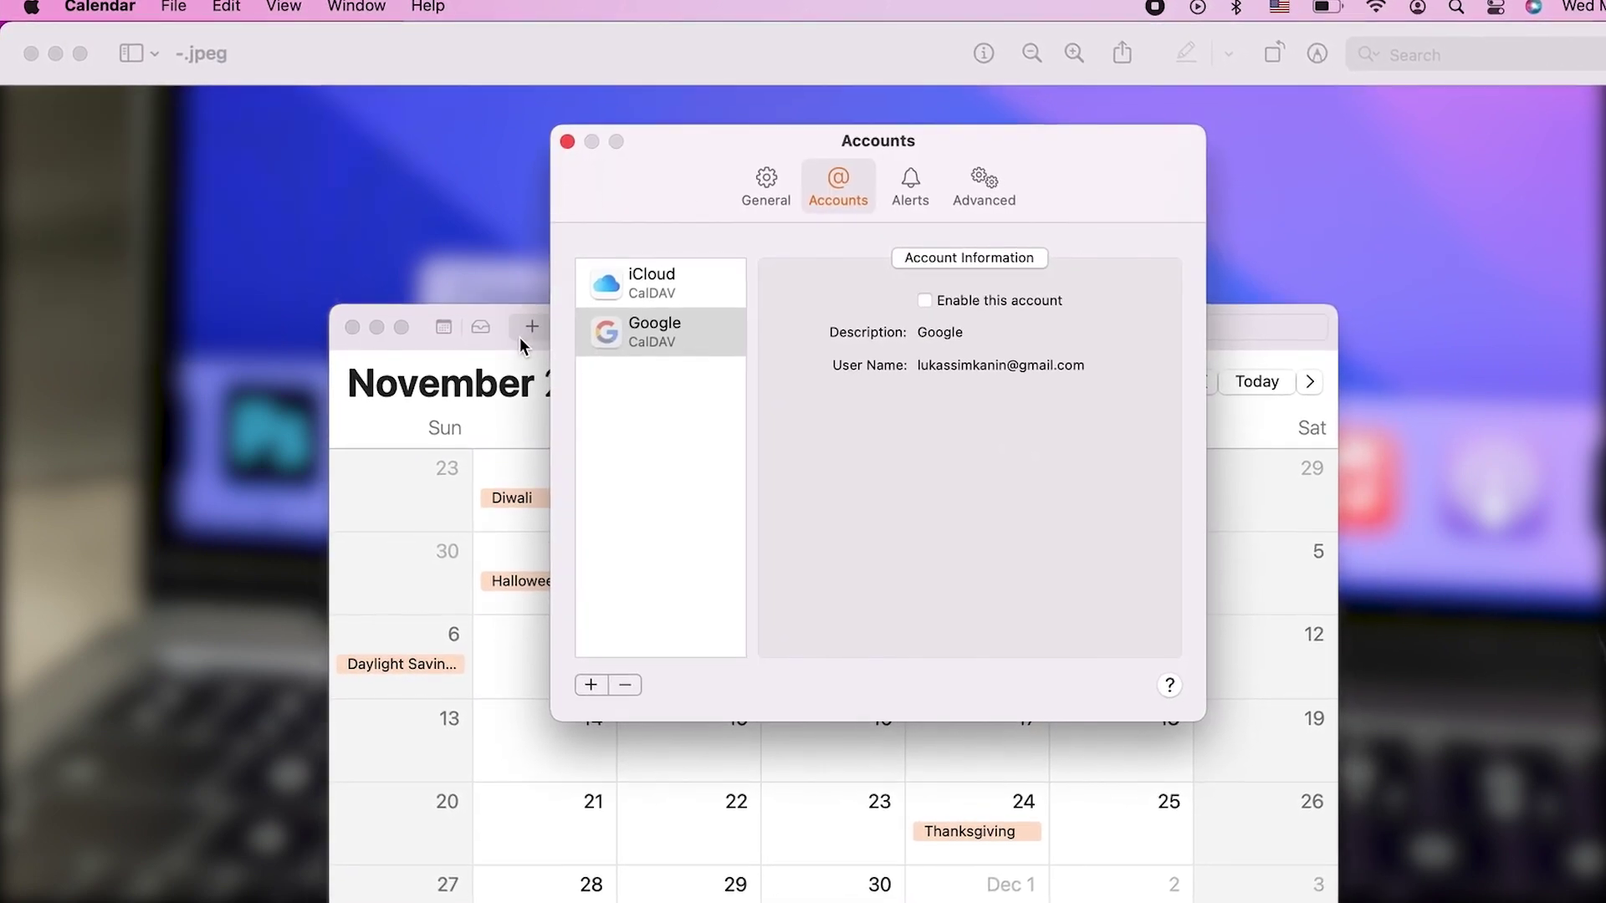
click(377, 325)
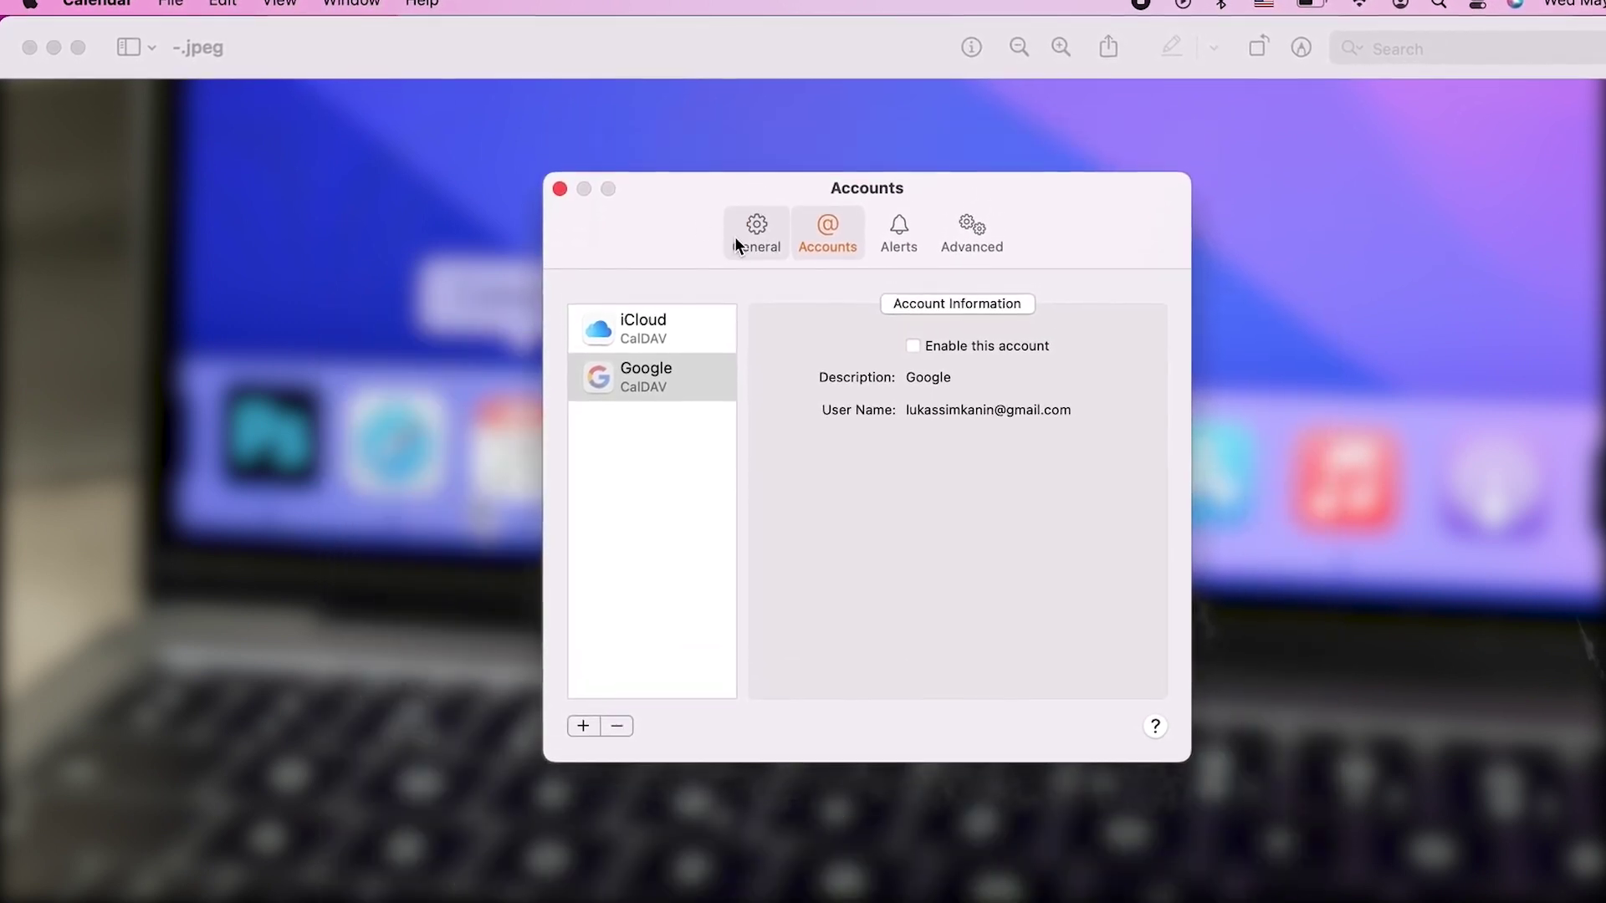
click(743, 236)
click(815, 237)
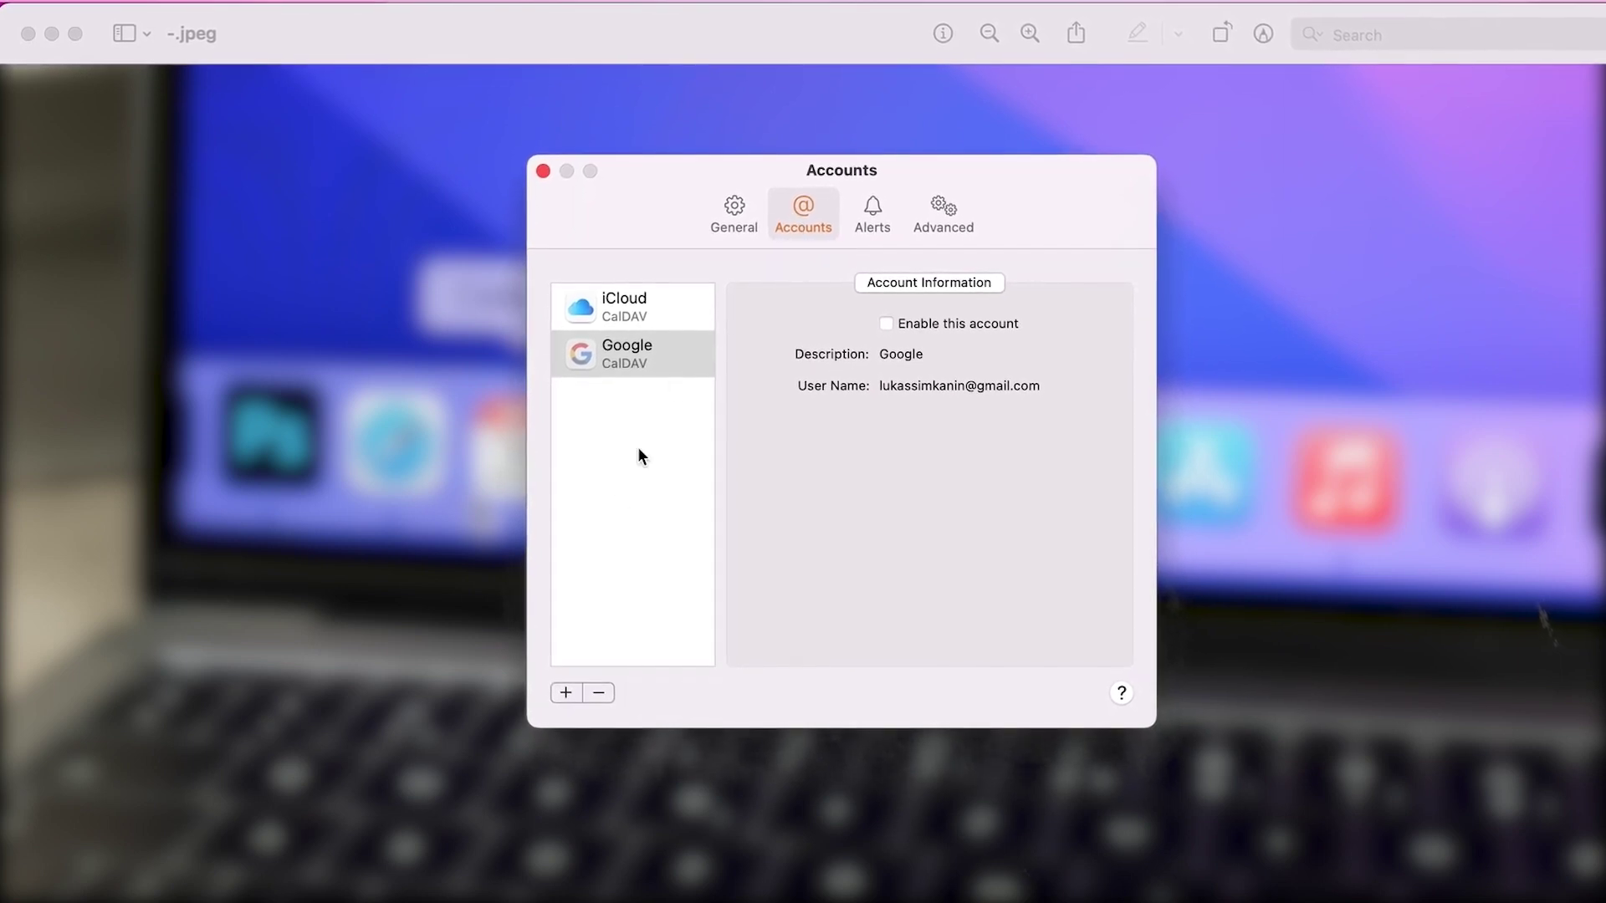
Start adding a new account with Google as the provider
click(564, 691)
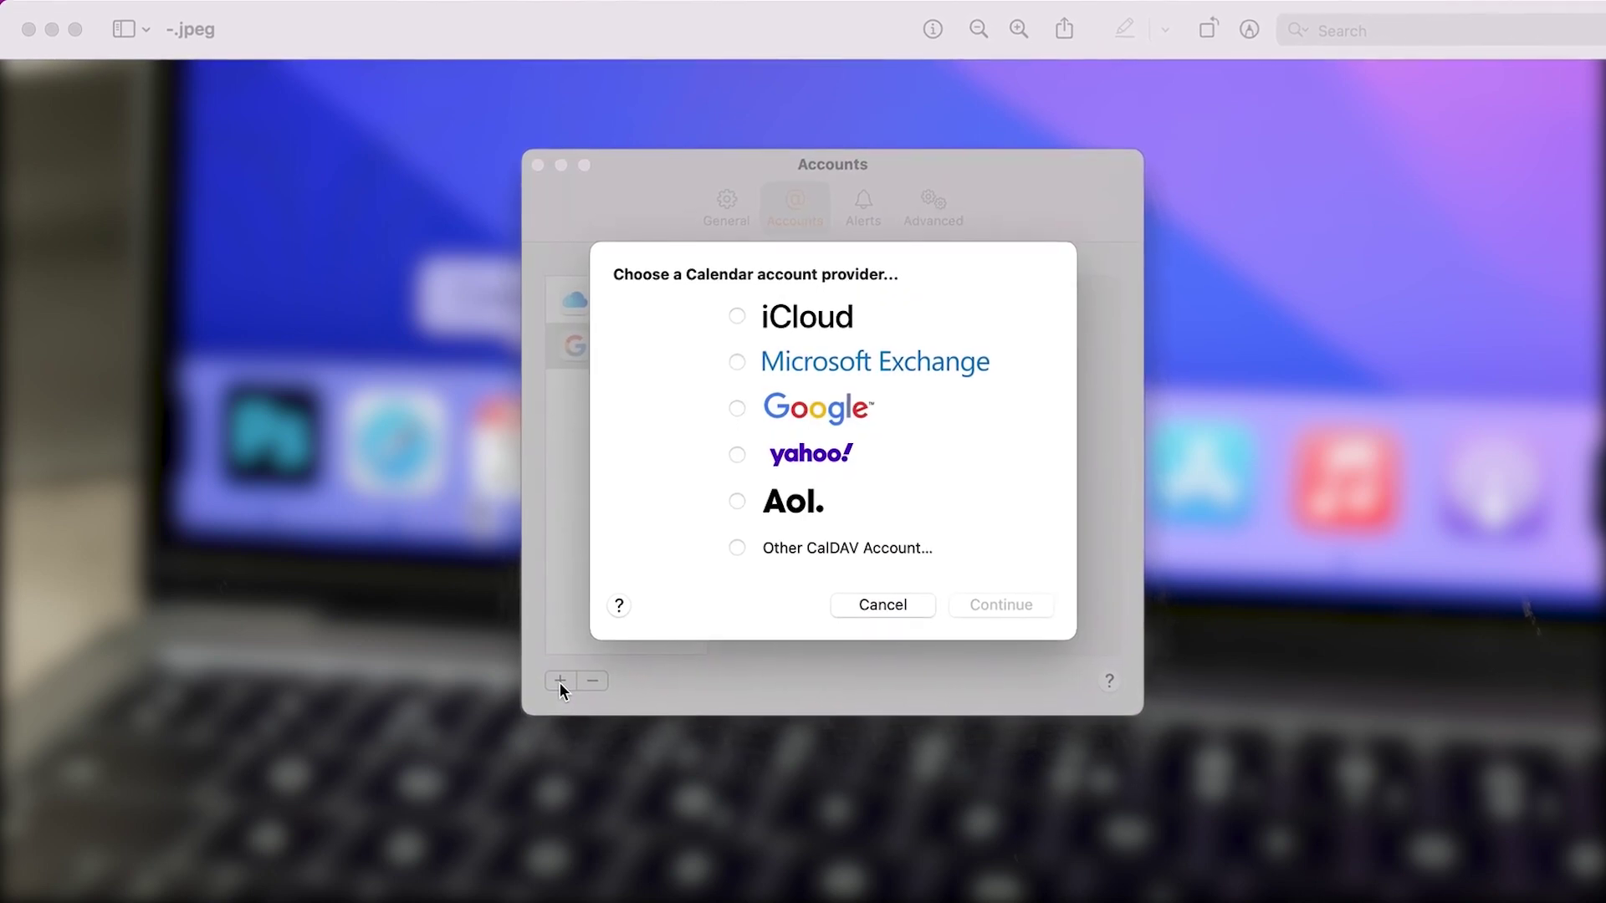
click(792, 408)
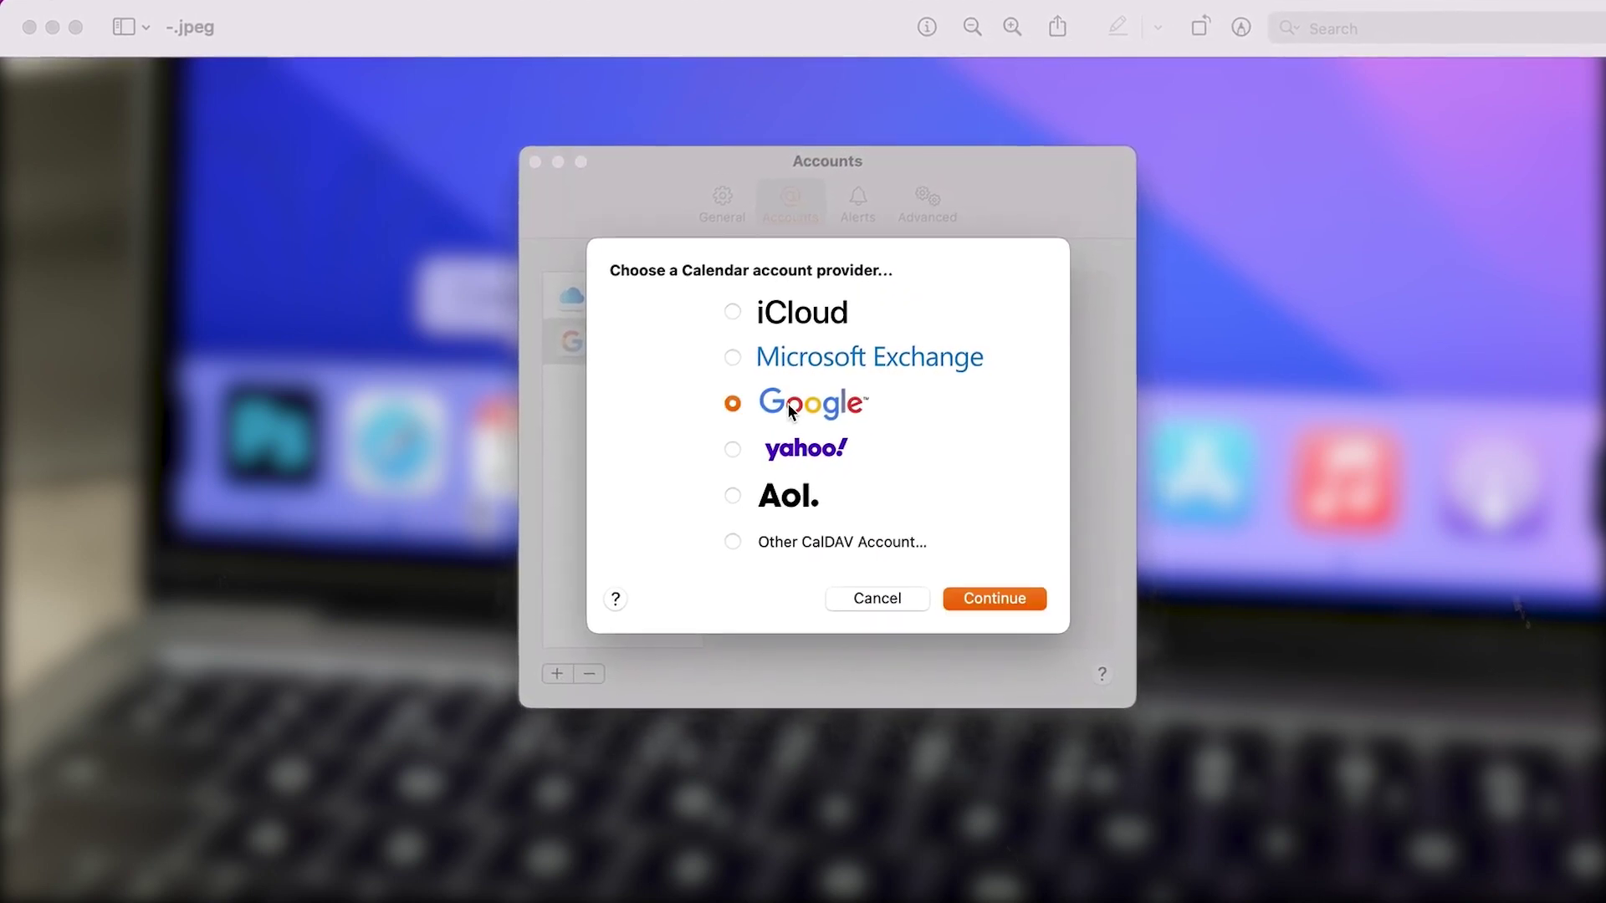
click(983, 592)
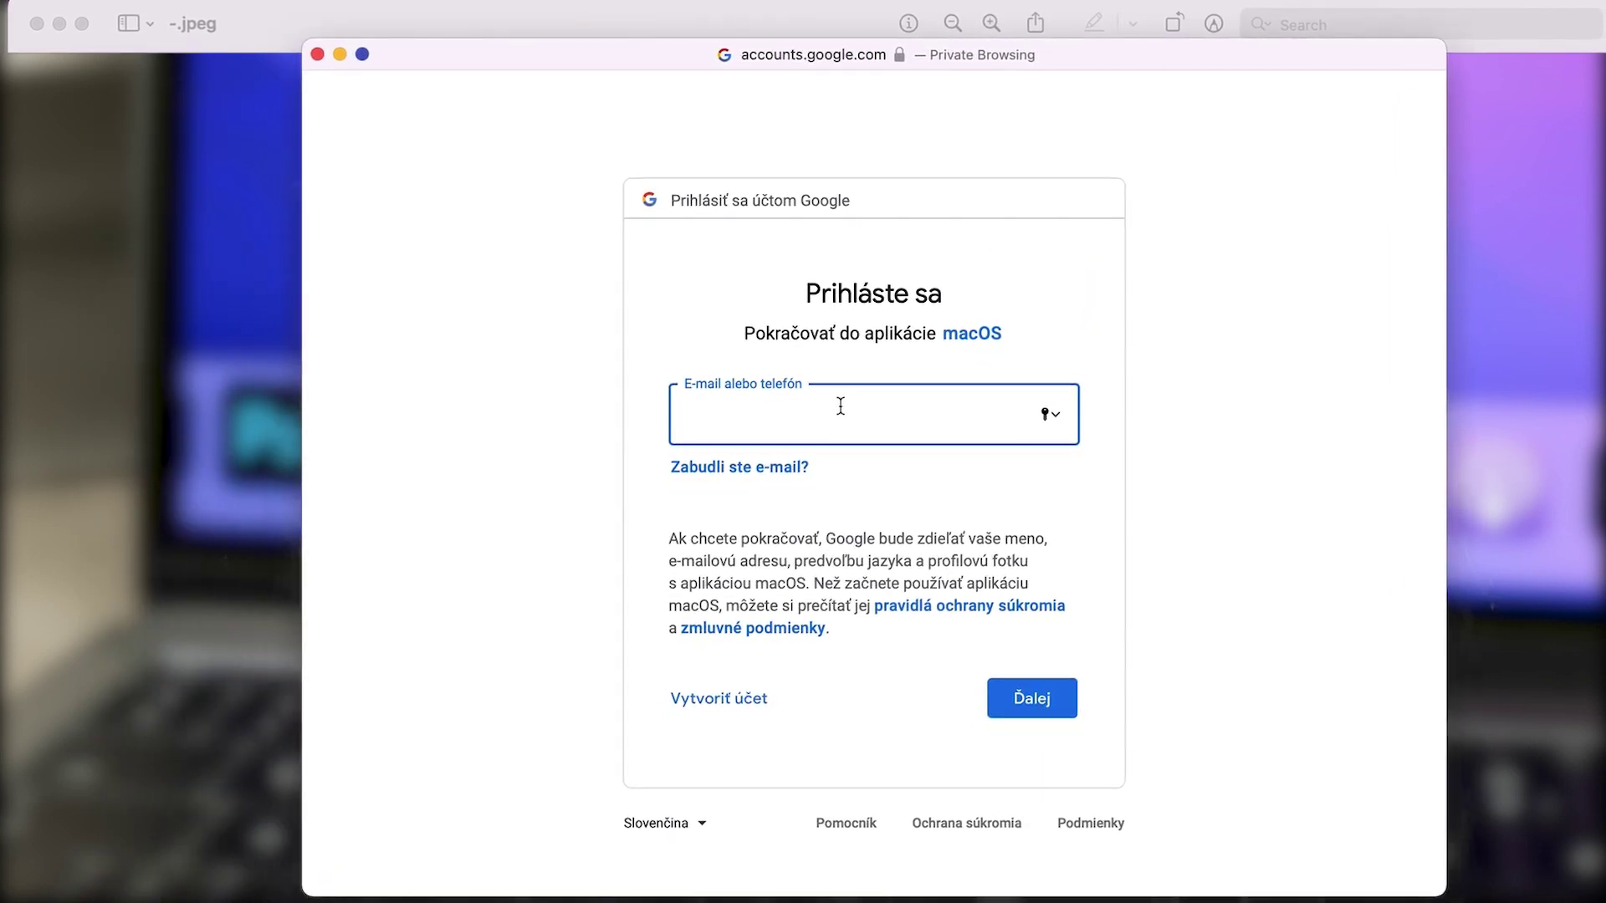
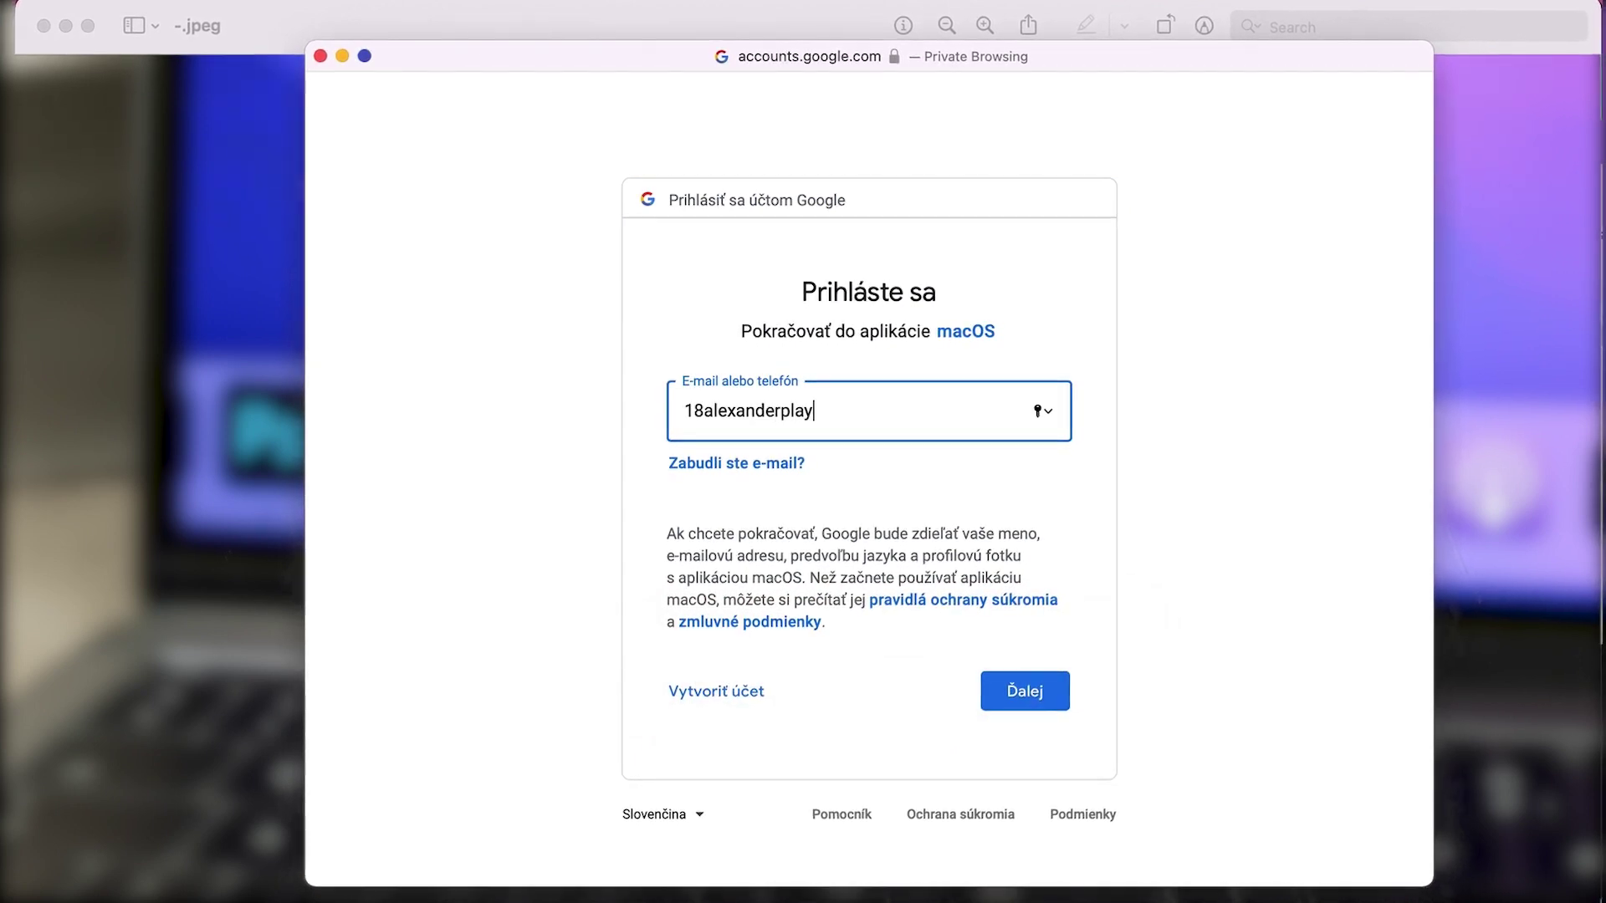
Sign in with the Google account's email address and password, correcting a typo in the email
key(Return)
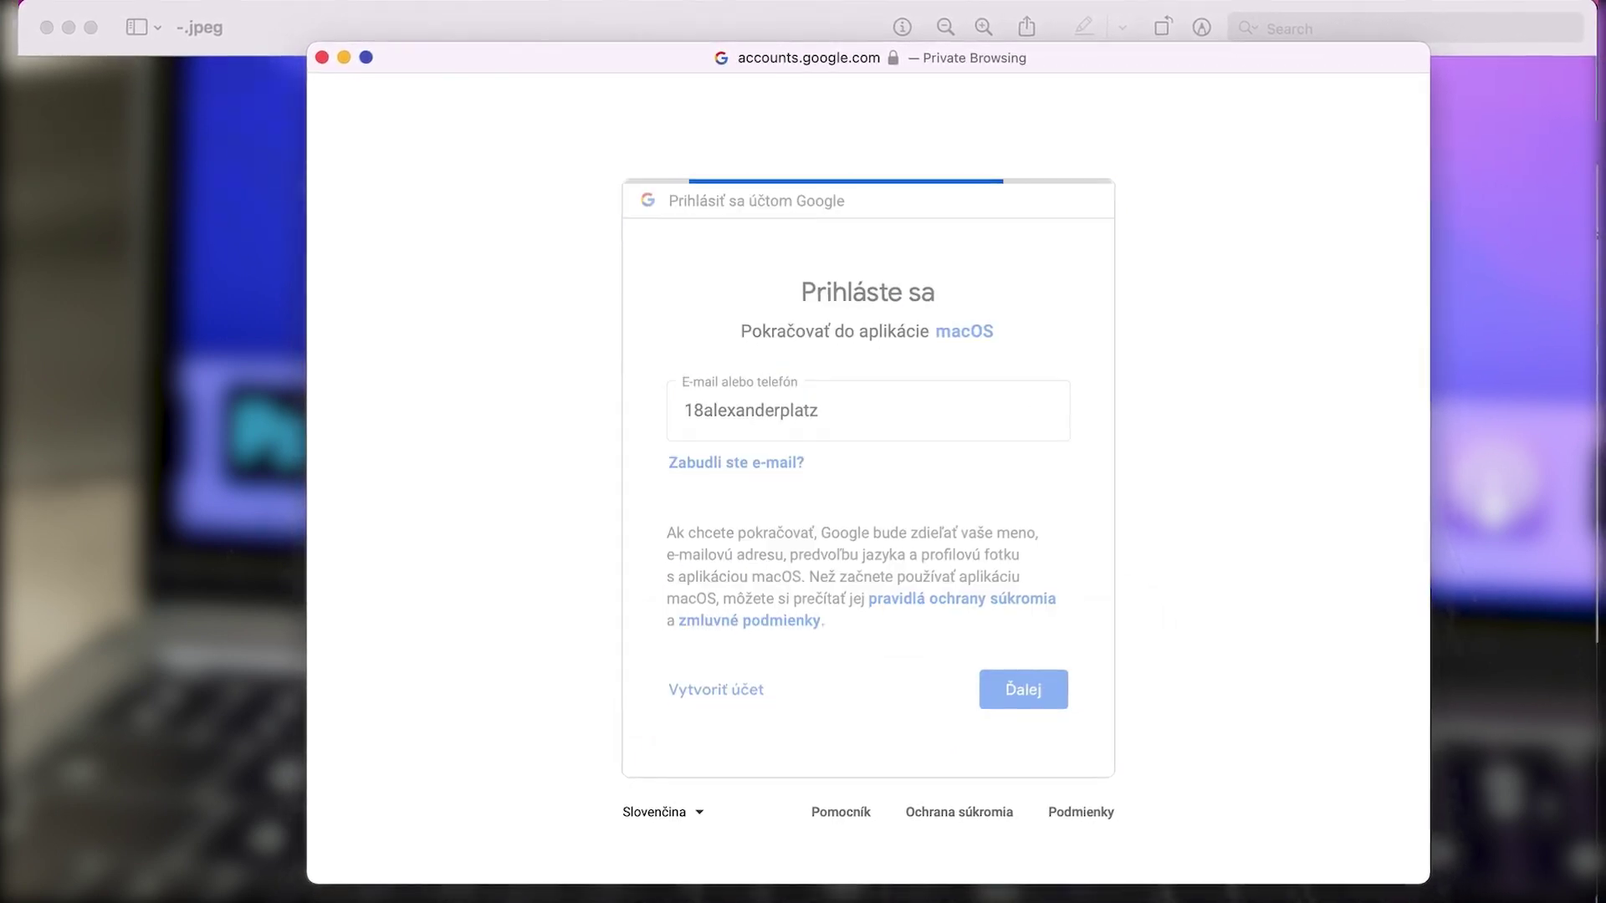
text(•••••)
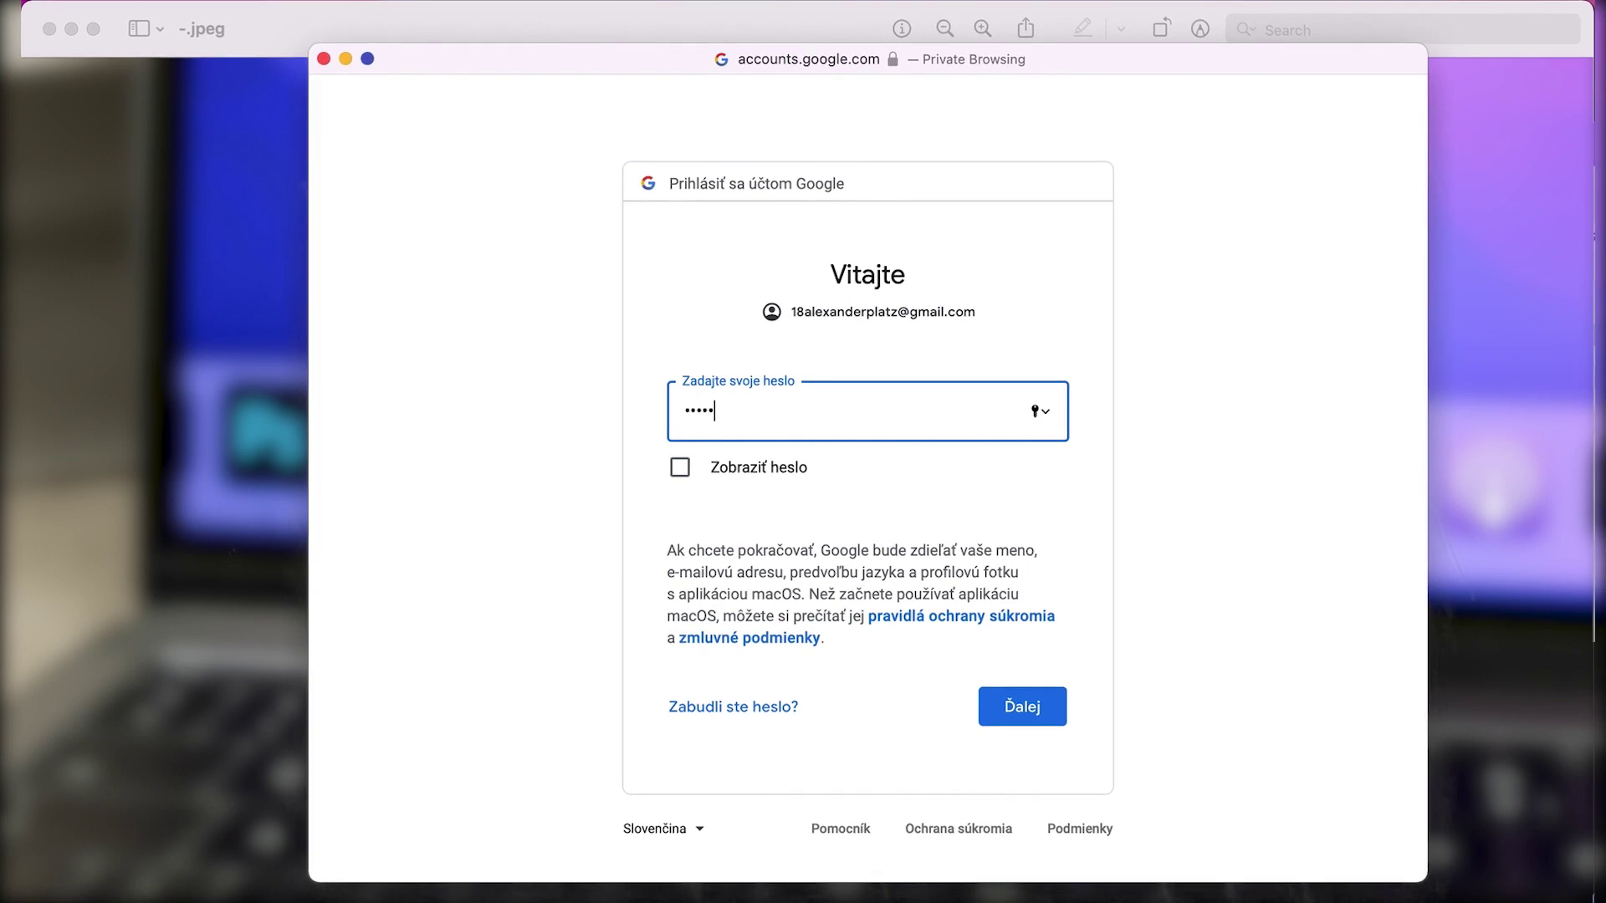
text(•••)
key(Return)
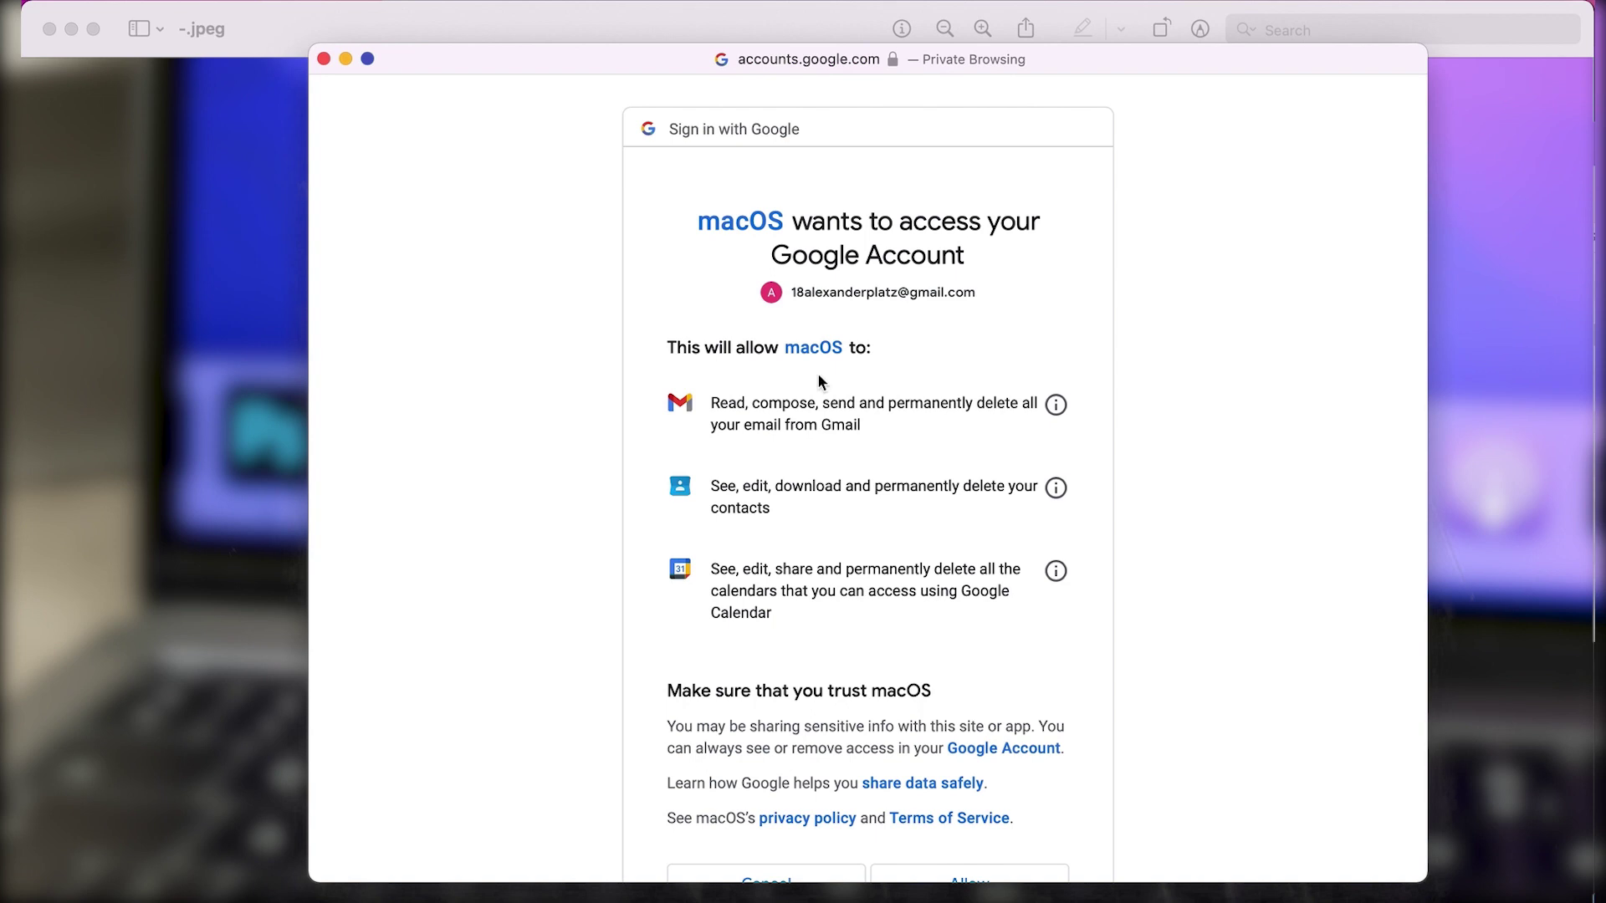
Review the Google consent page and allow macOS to access the account
scroll(828, 469, down, 3)
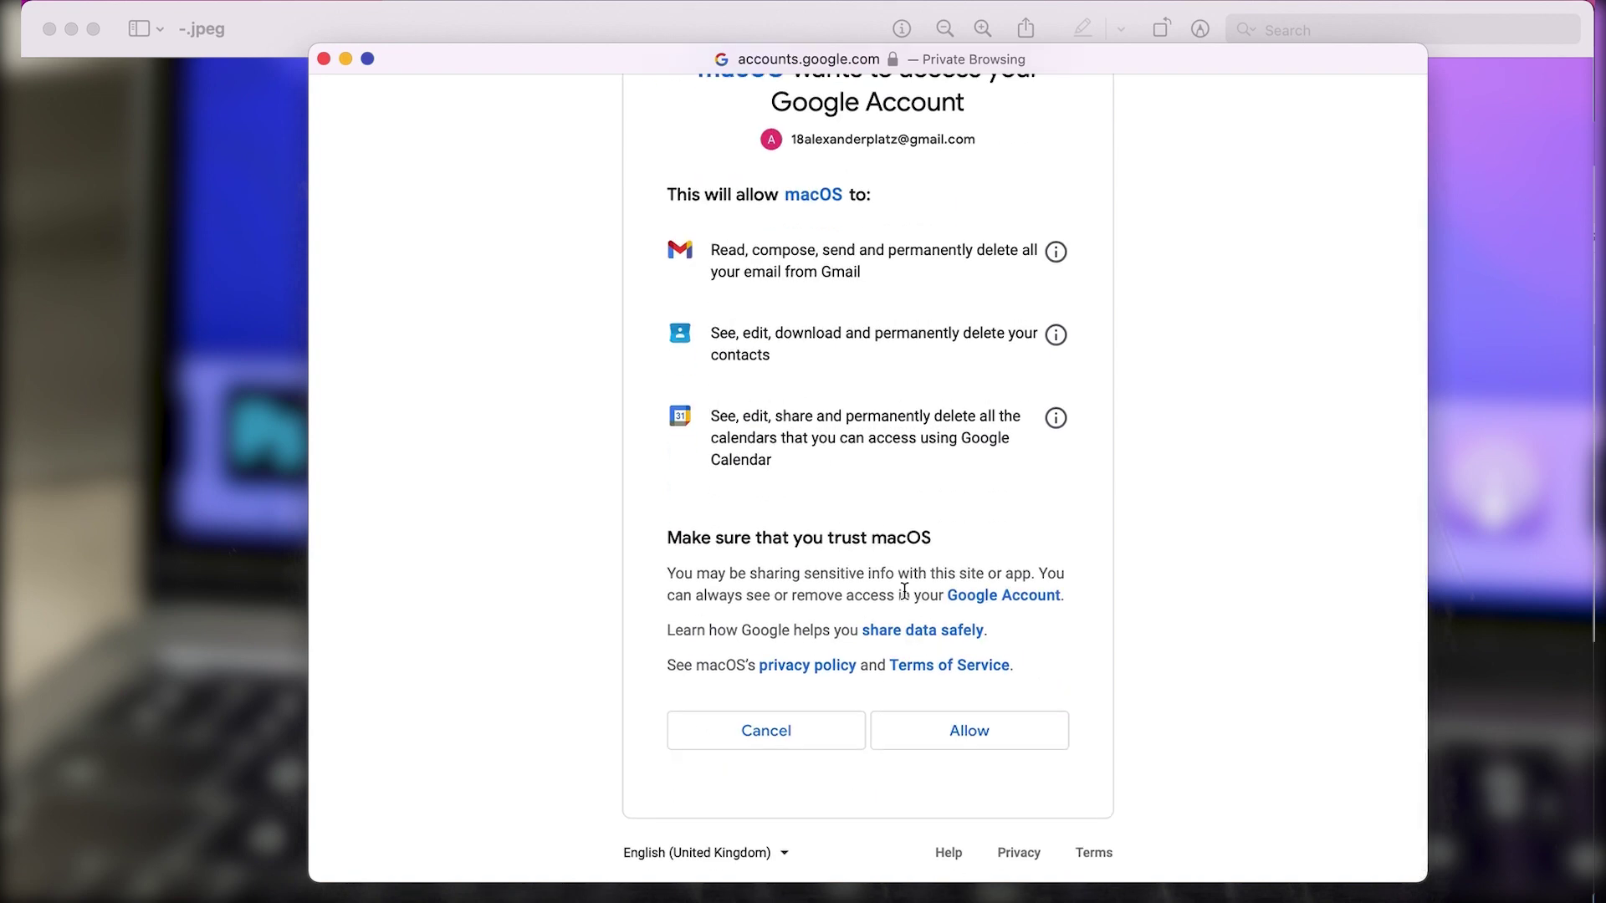
scroll(843, 456, up, 1)
scroll(843, 457, up, 3)
scroll(845, 458, up, 1)
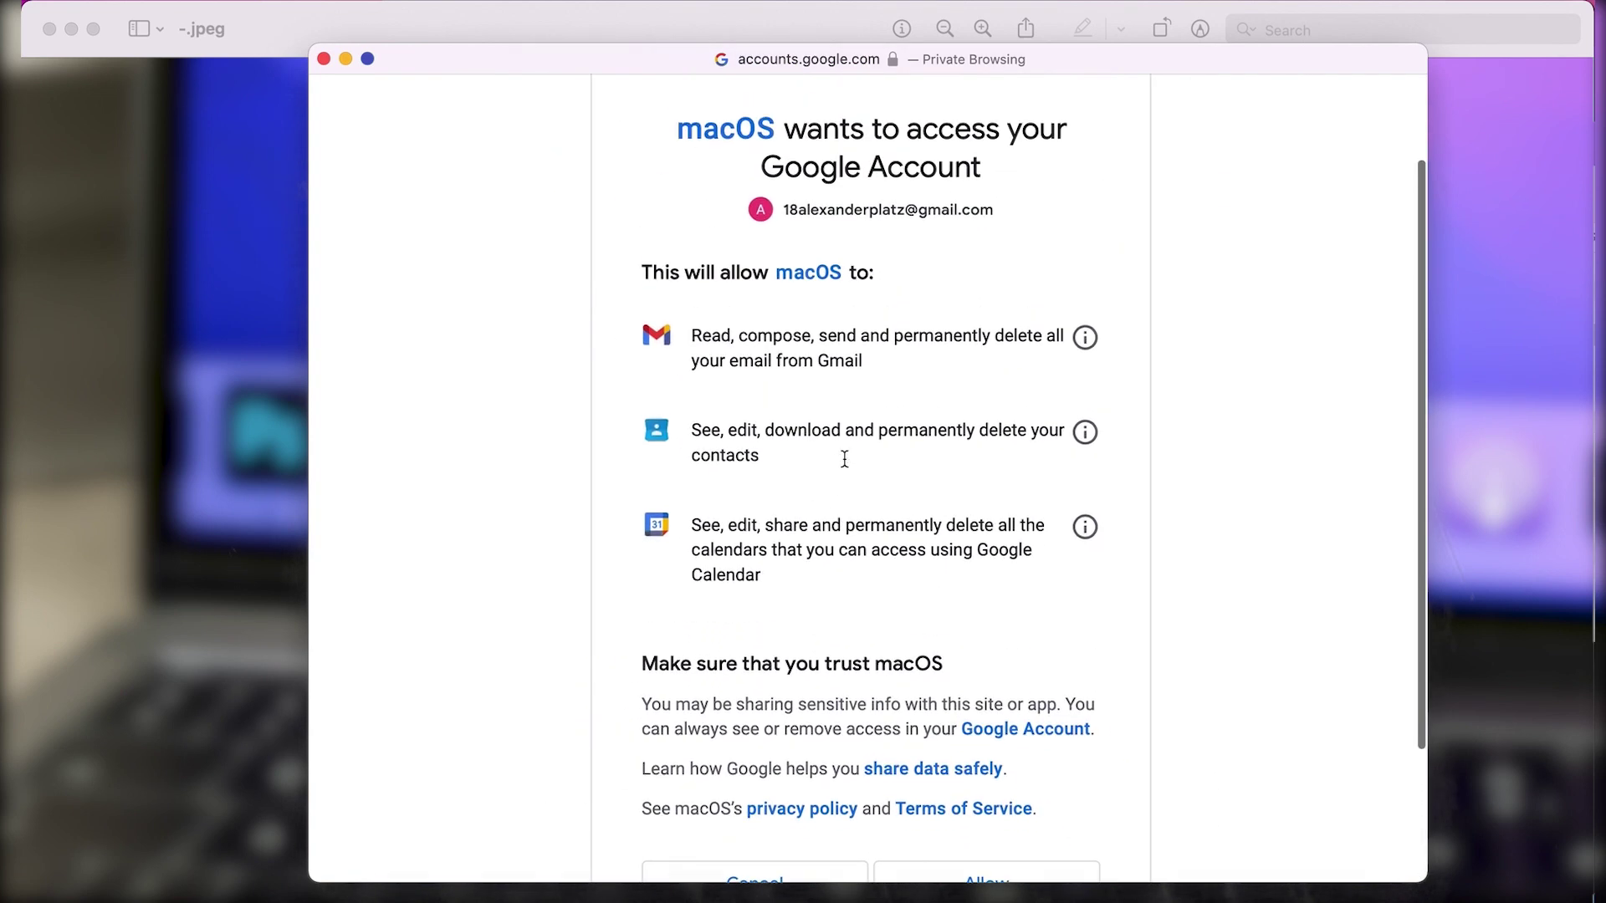
scroll(843, 456, up, 3)
scroll(843, 465, down, 1)
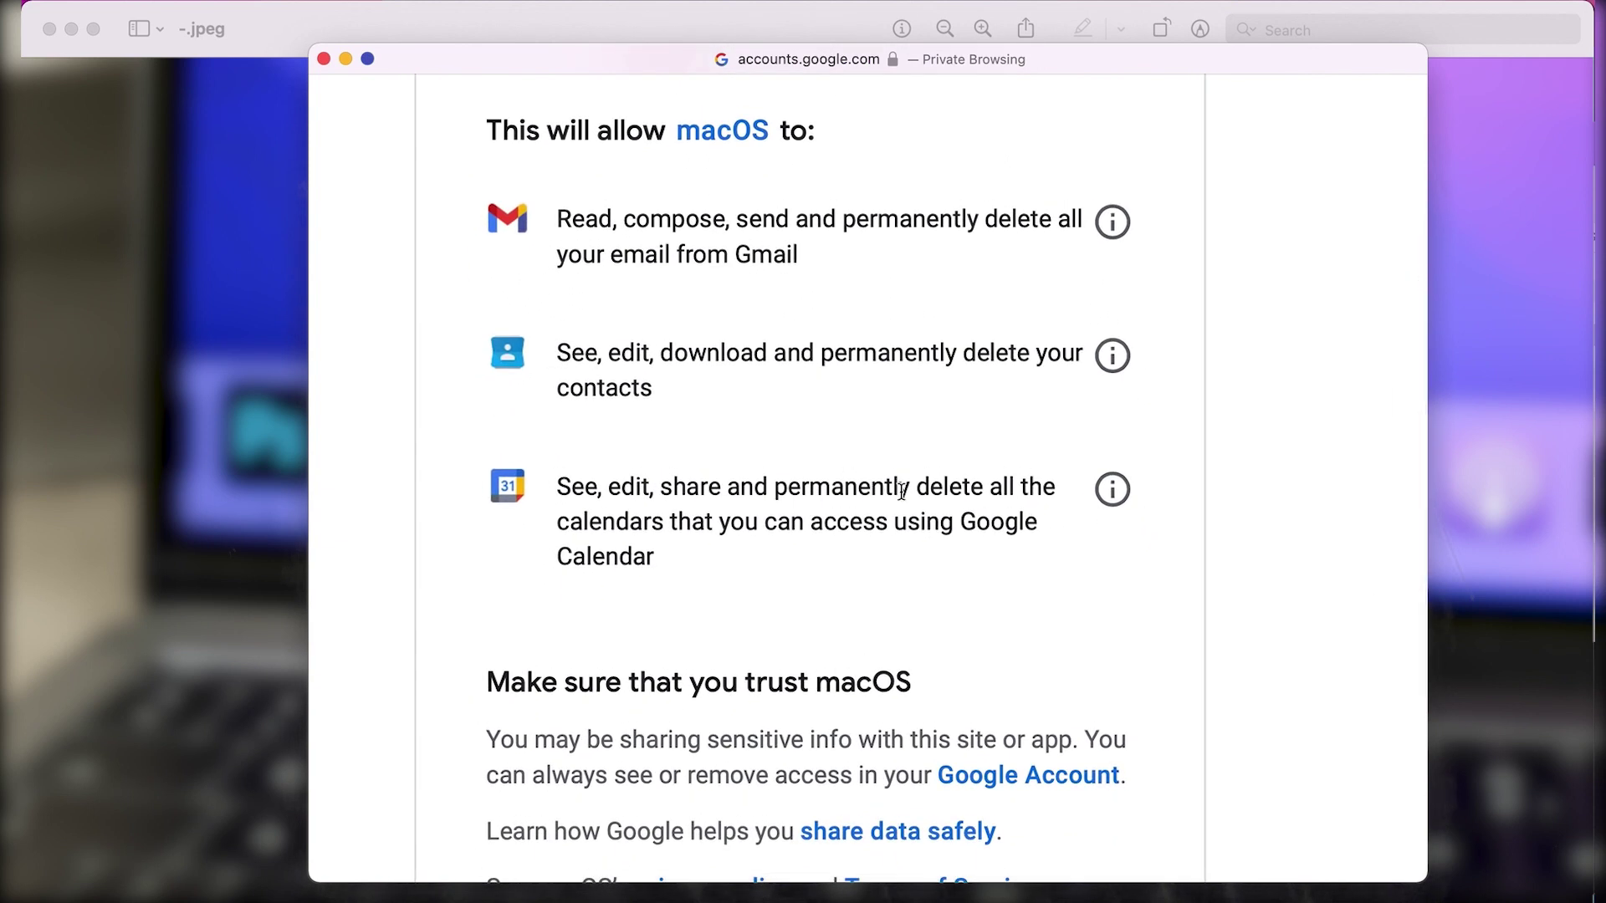
scroll(901, 490, down, 5)
click(946, 763)
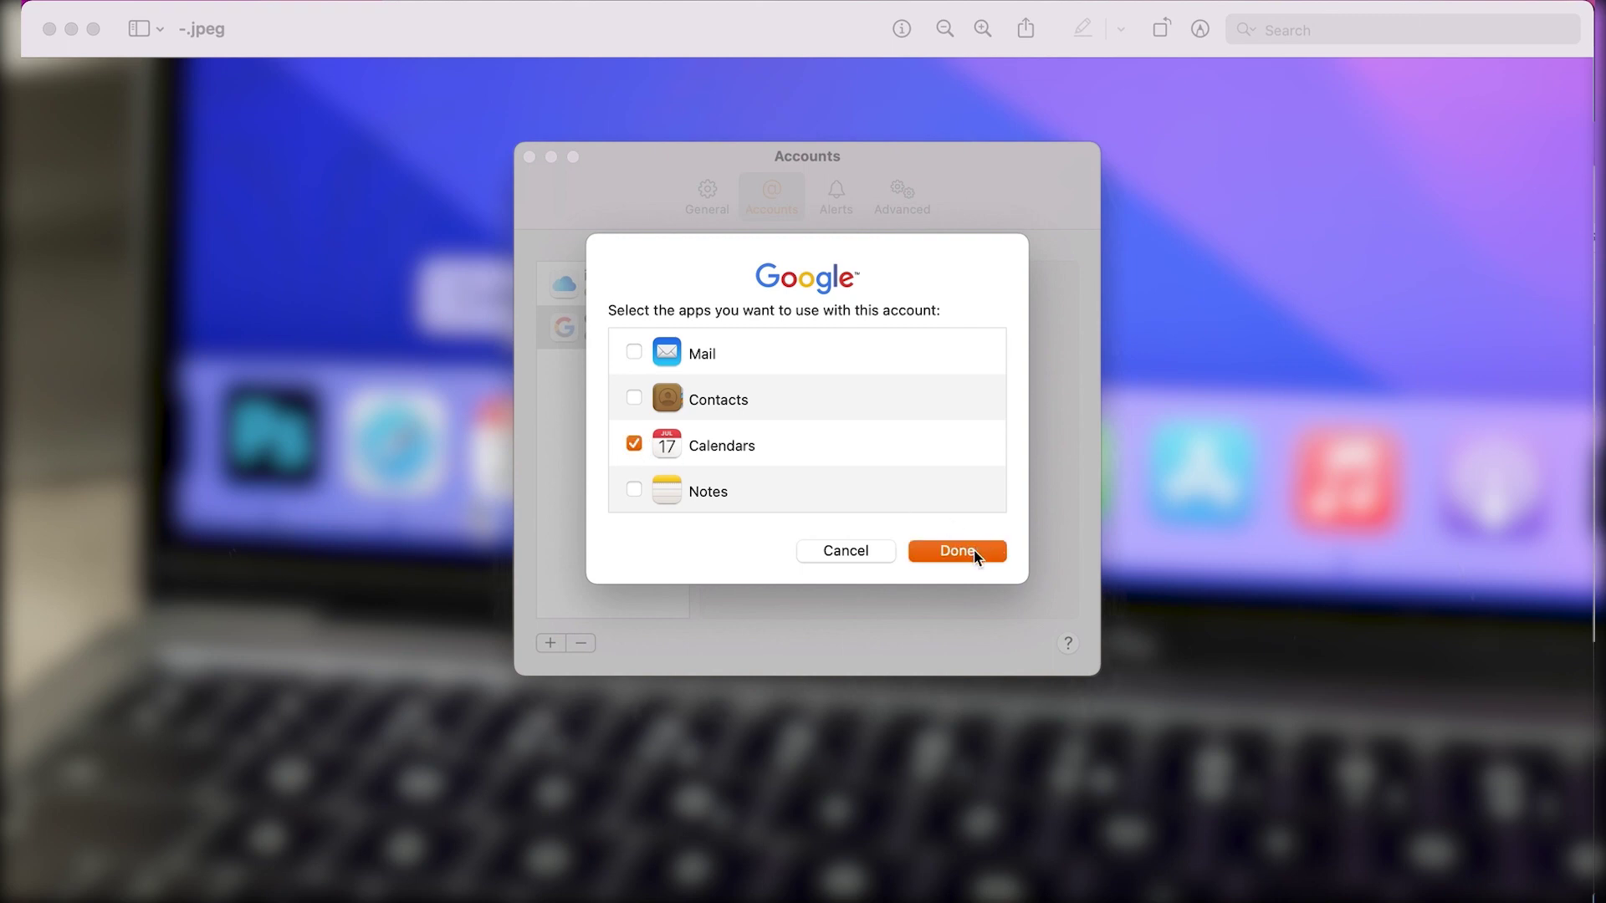
Add the Google account with only Calendars, check its unsupported Delegation tab, and close Accounts
click(974, 551)
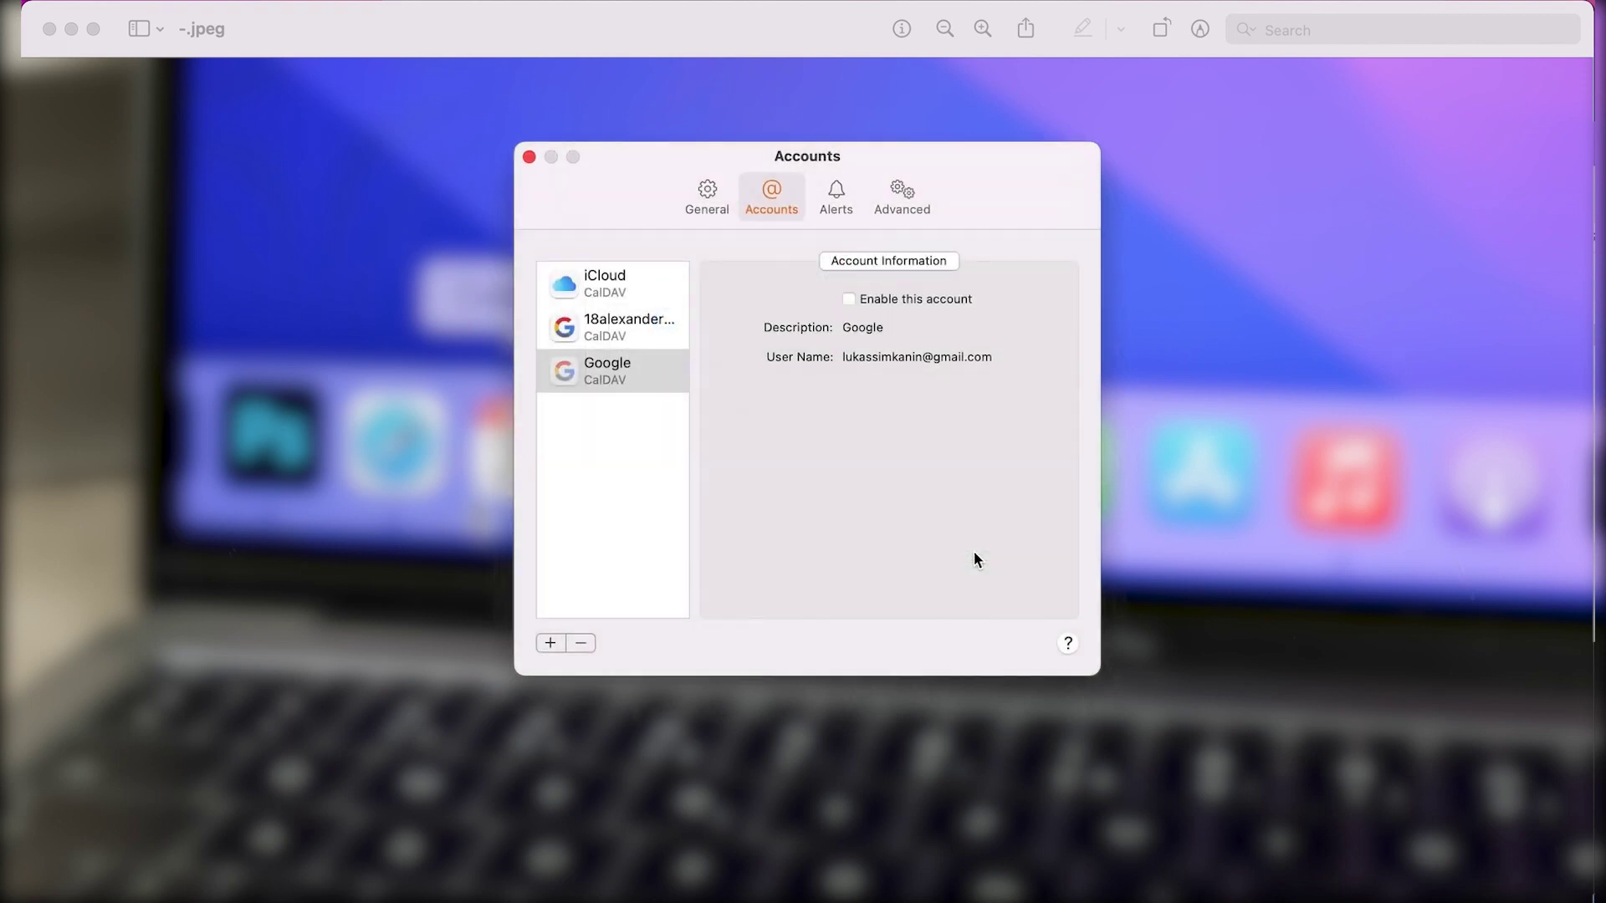
click(656, 335)
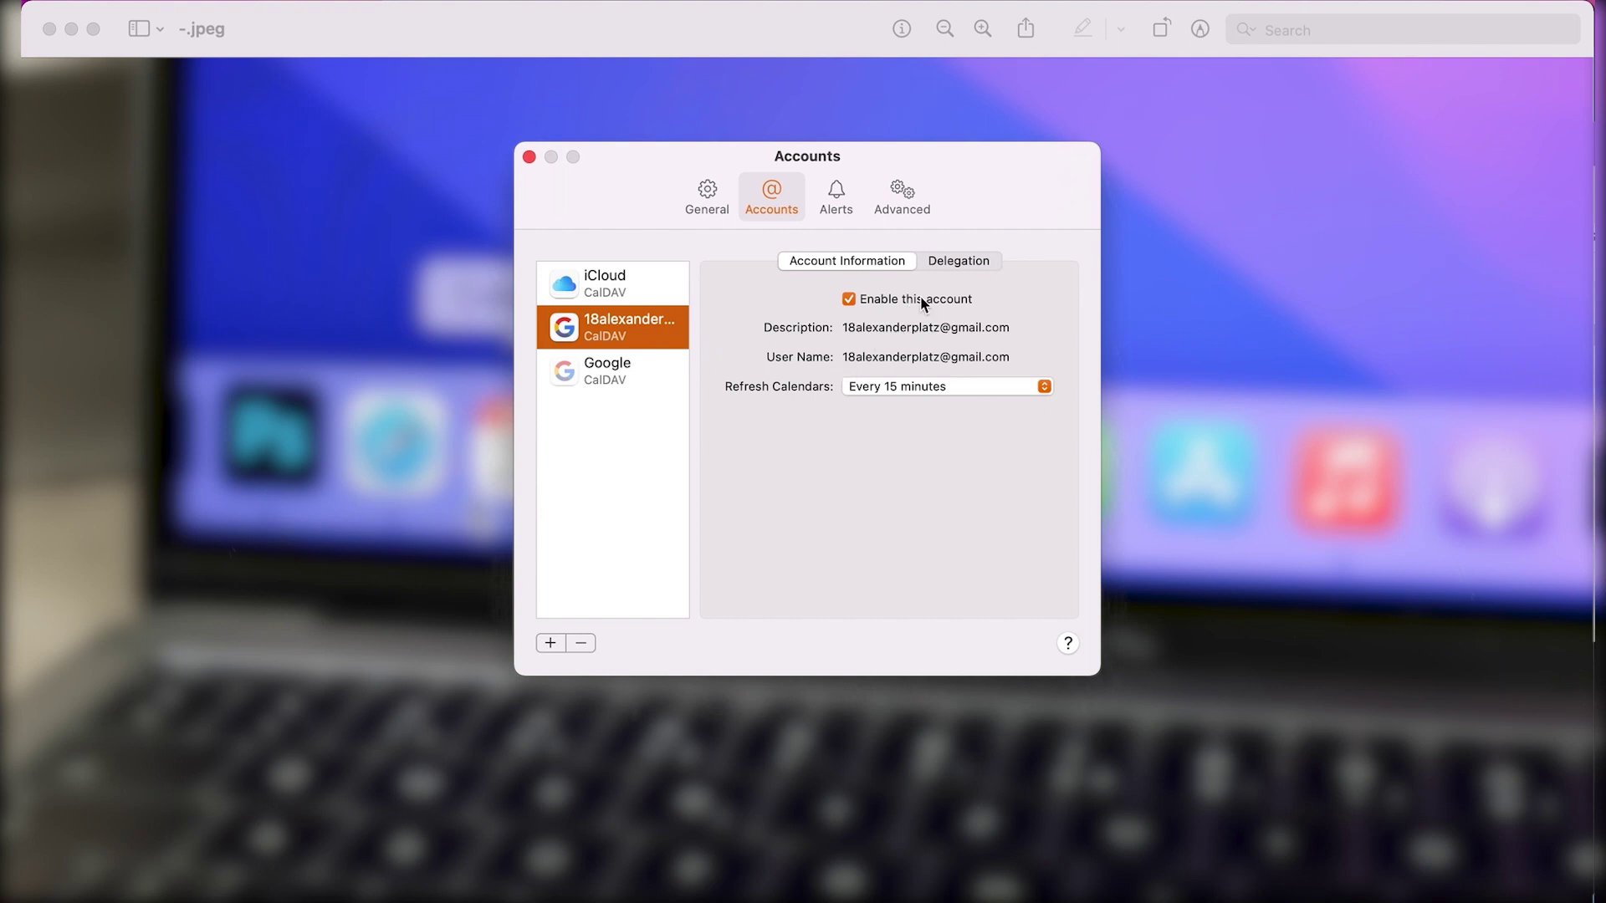
click(956, 265)
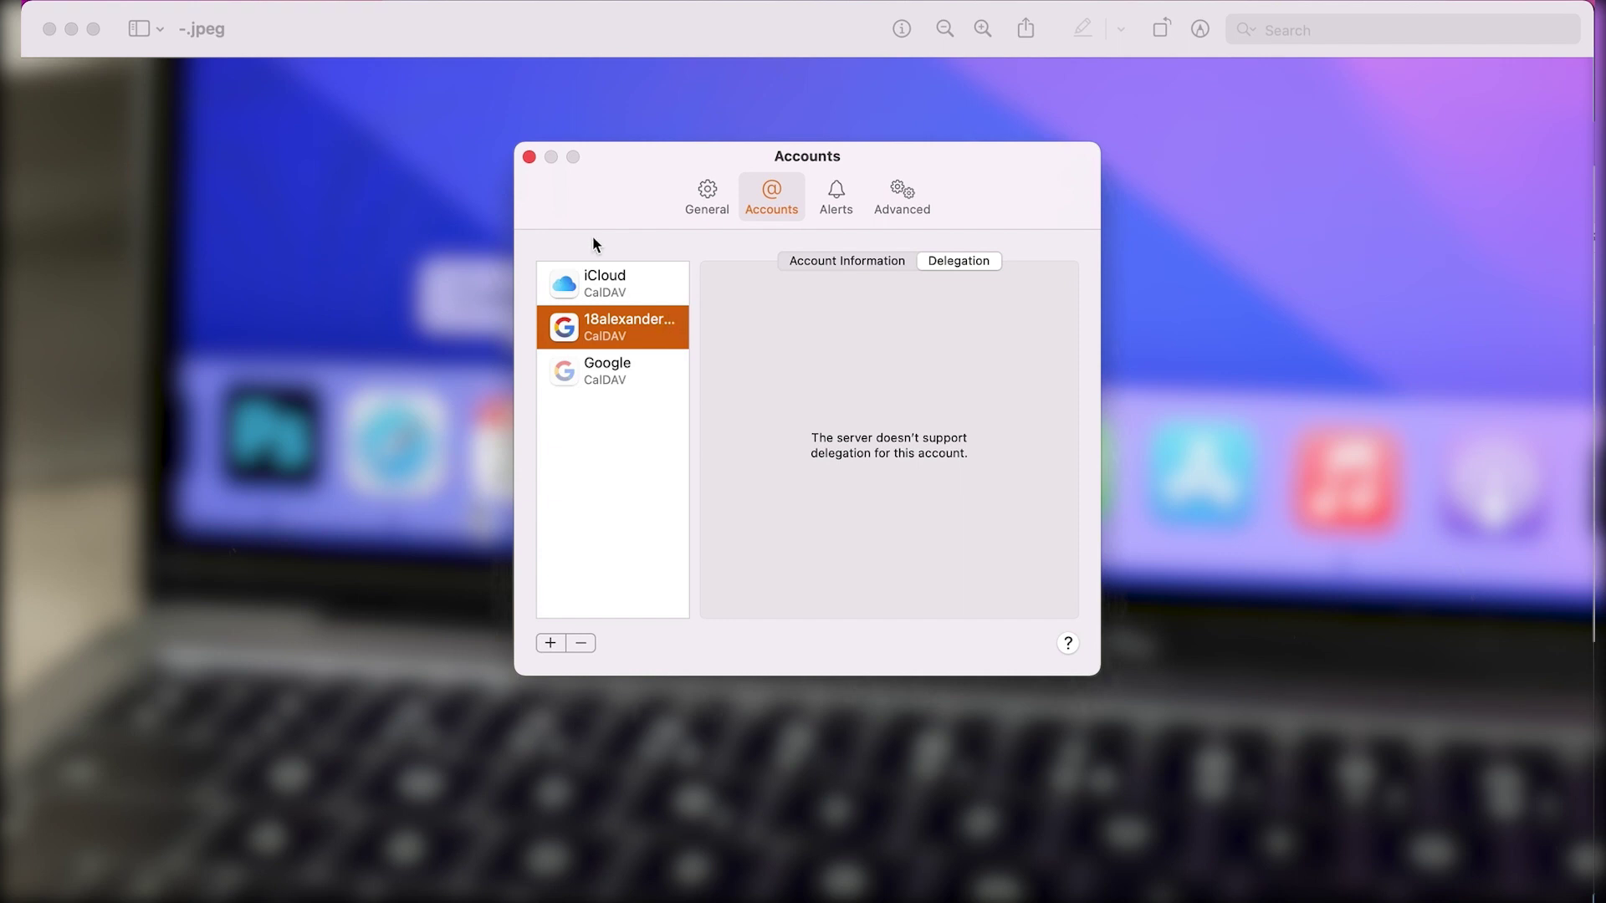
click(529, 156)
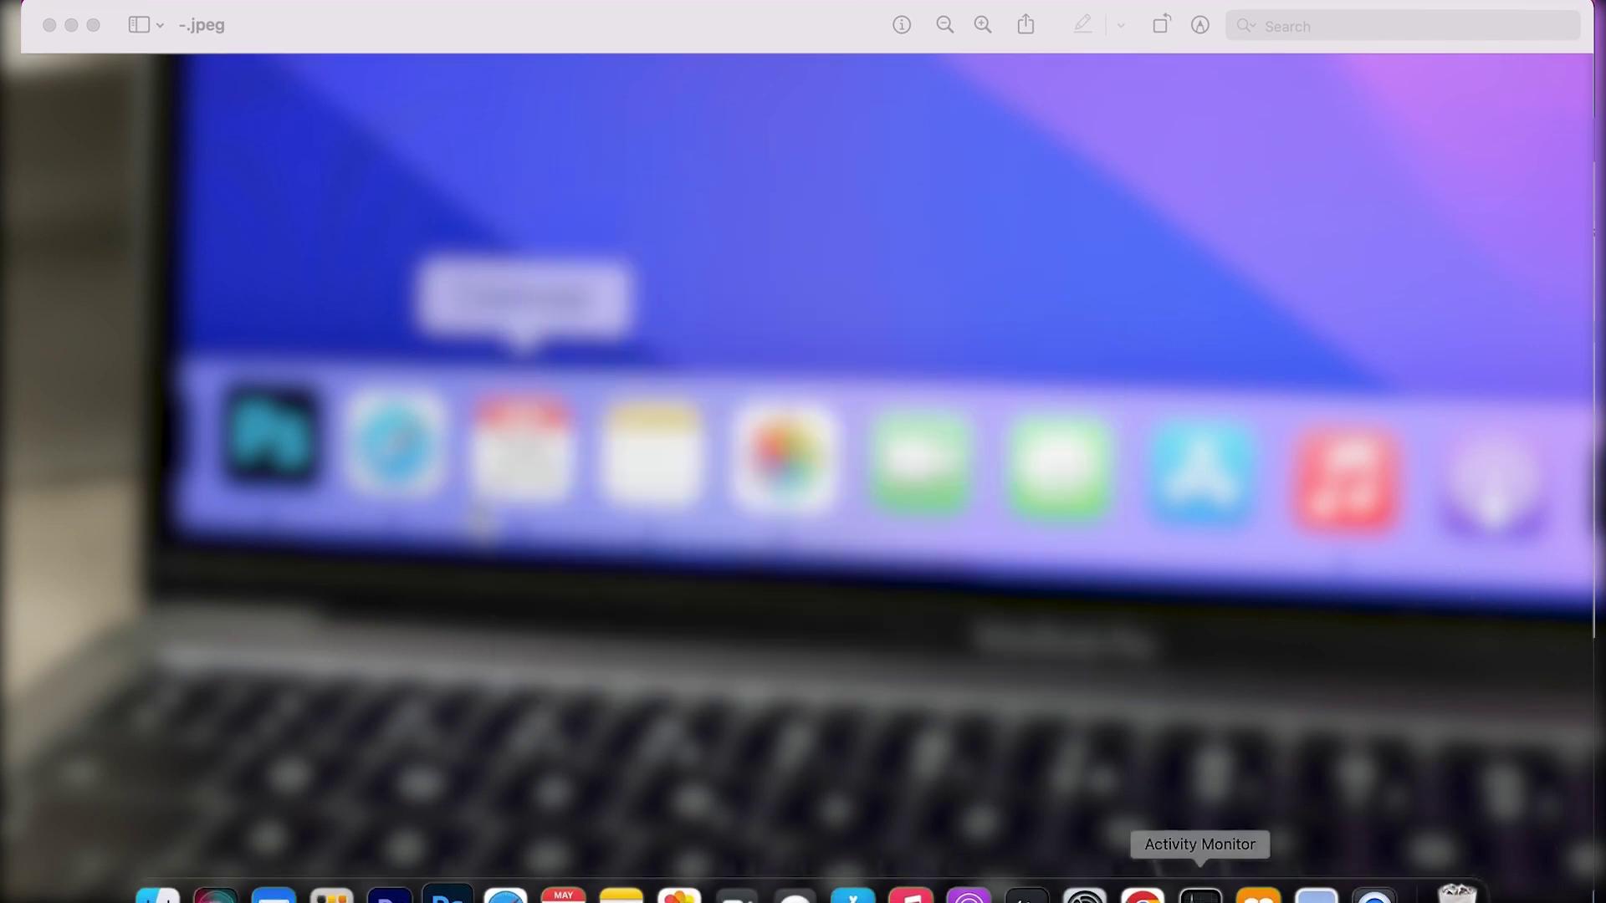
In Chrome, dismiss the downloads bar and read the Google Calendar Help article on Apple Calendar syncing
click(1142, 808)
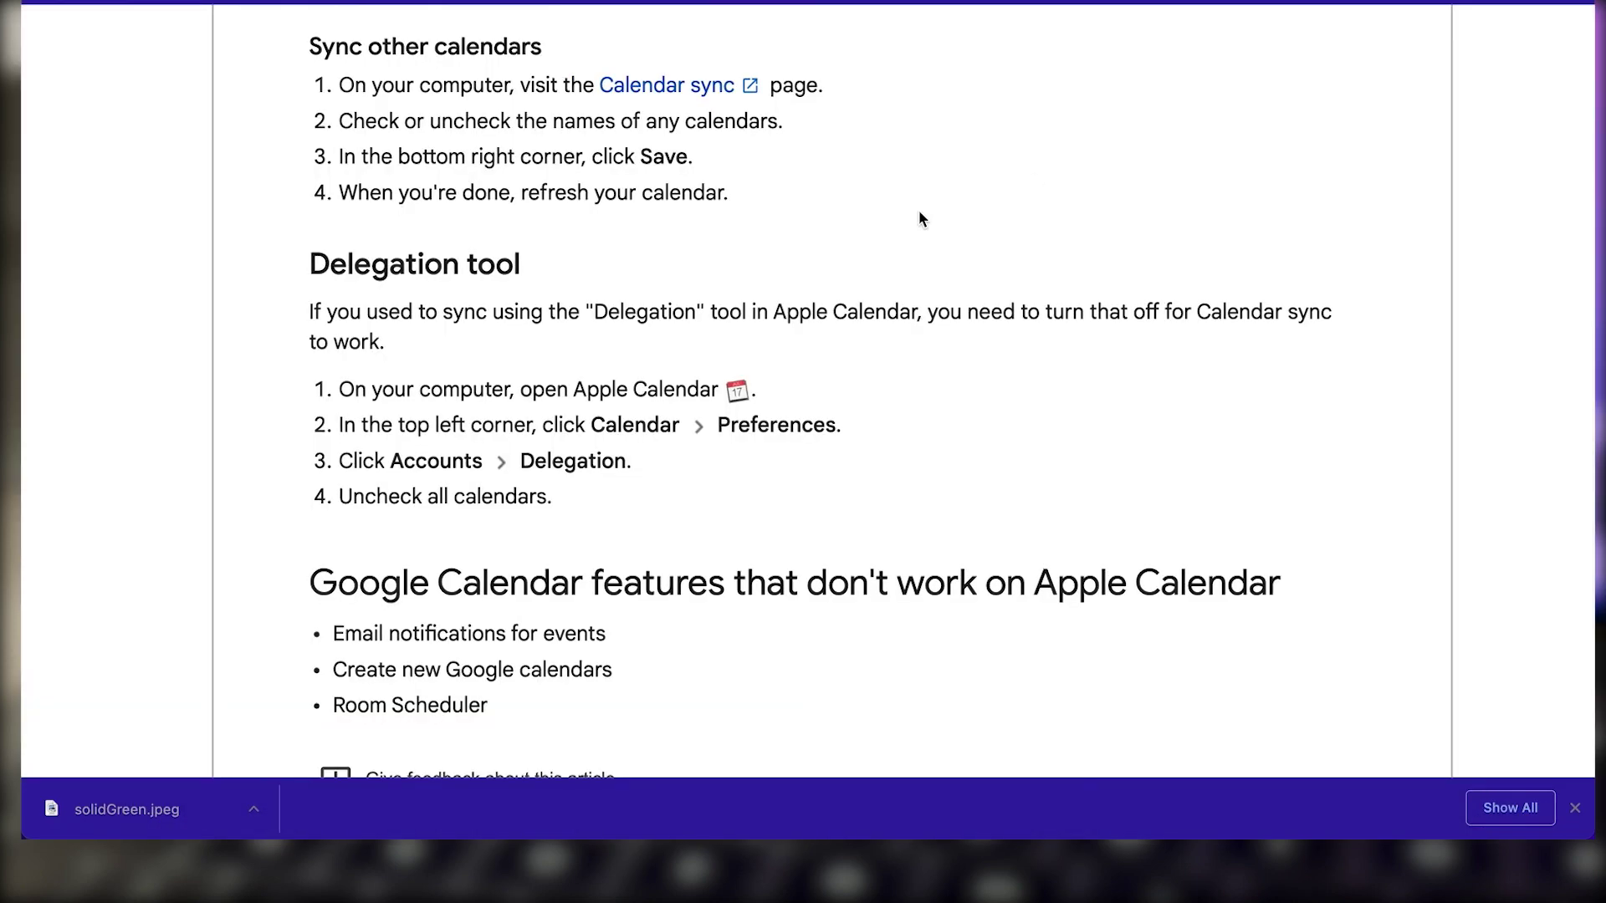
scroll(1310, 416, up, 15)
click(1574, 807)
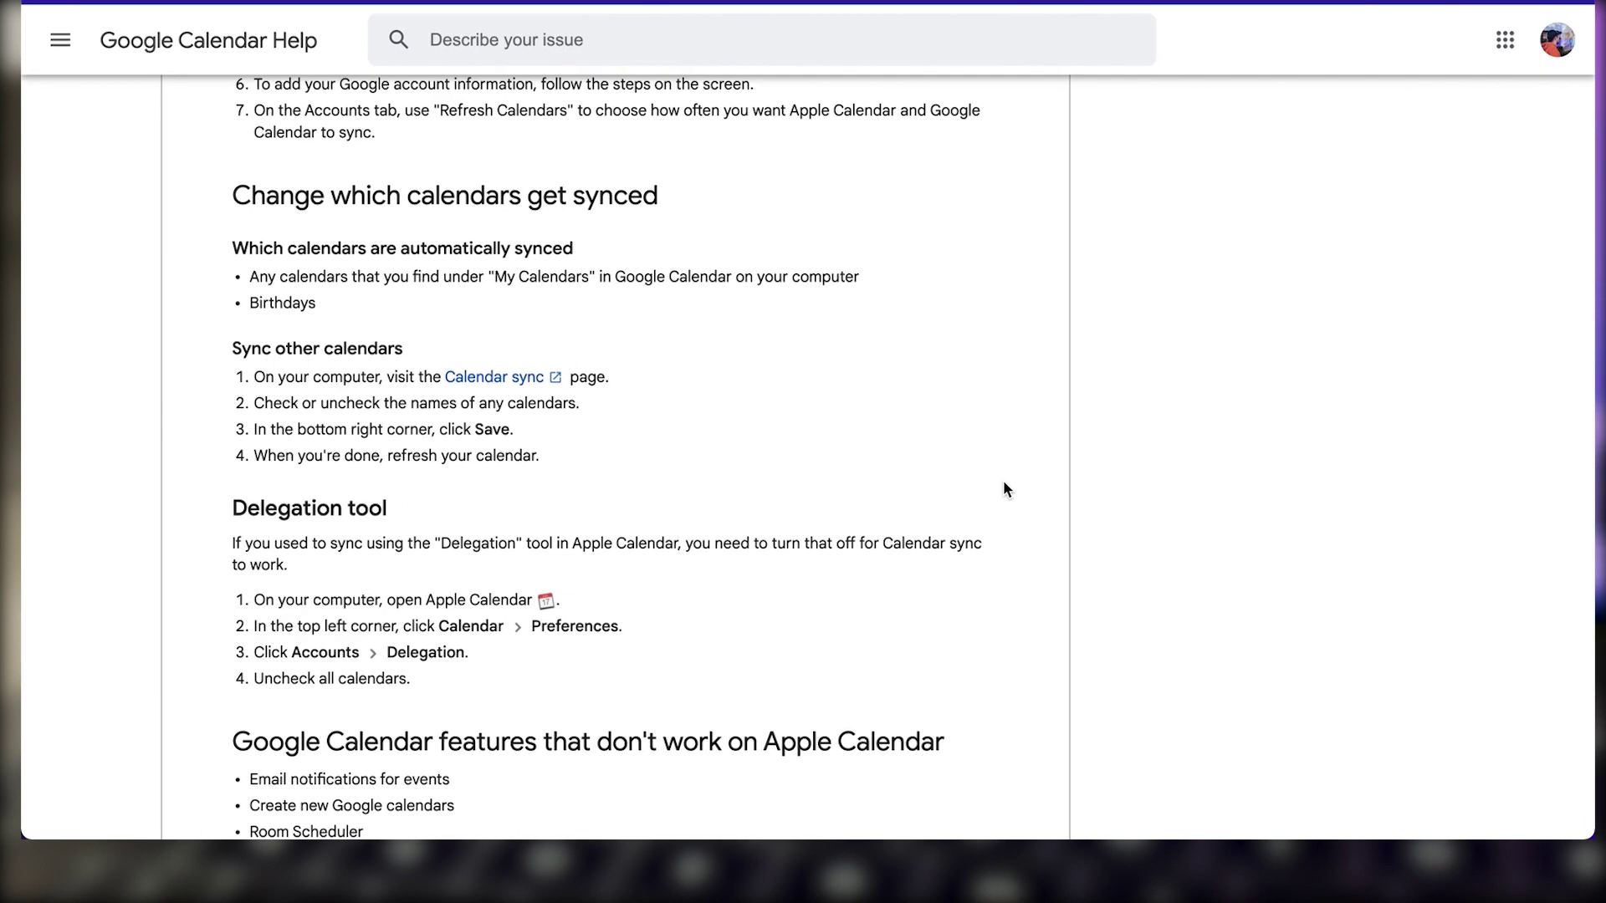
scroll(1004, 483, down, 5)
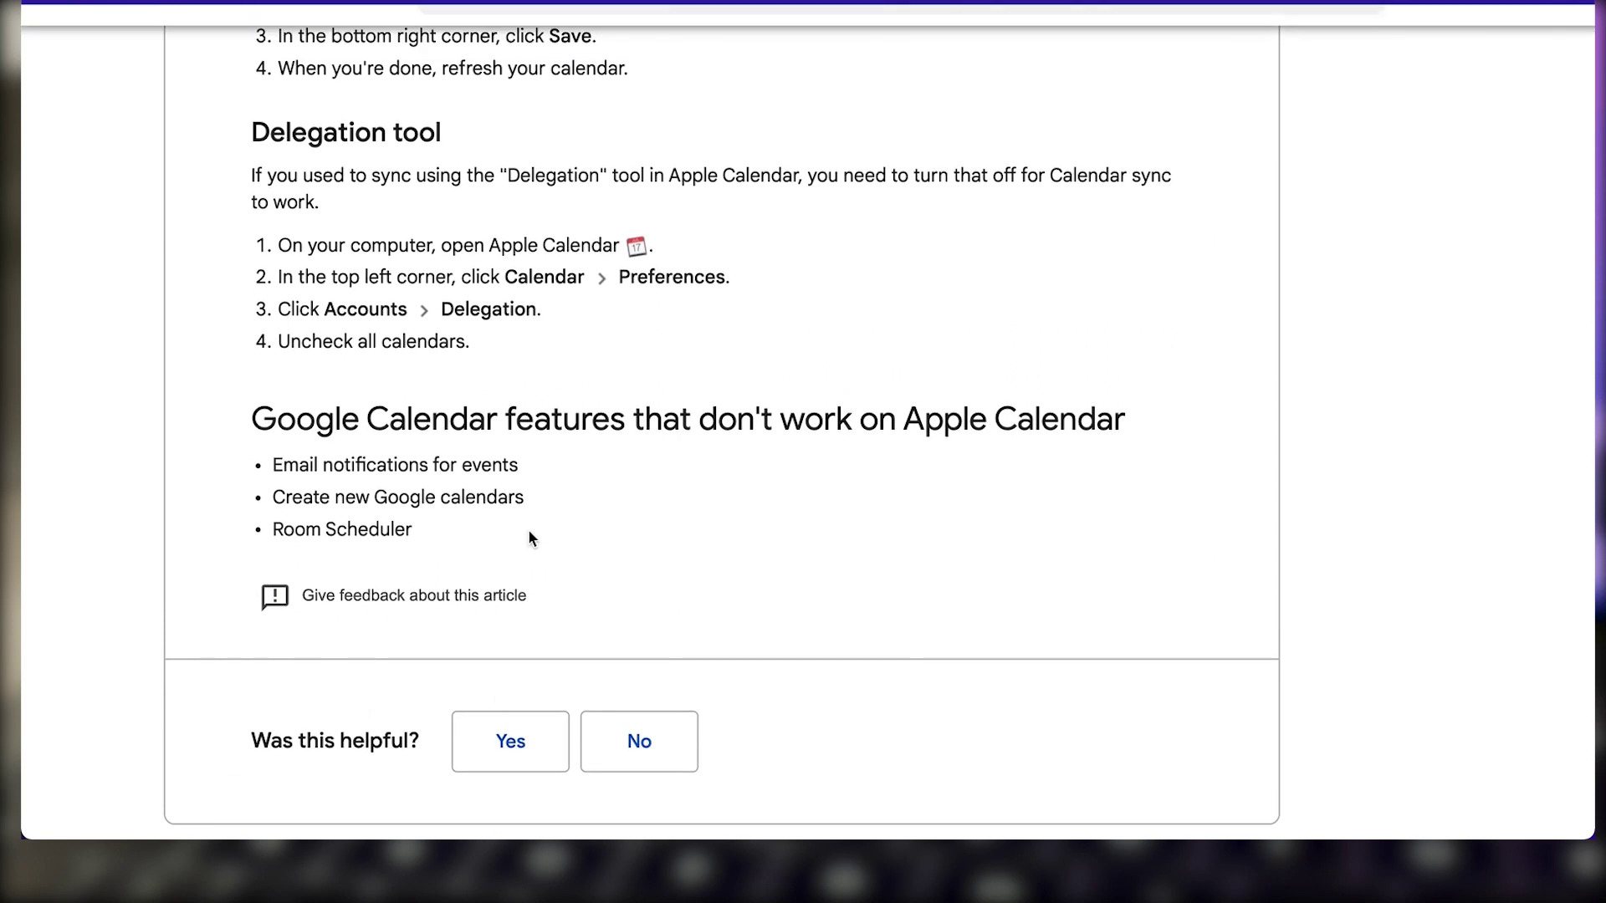
scroll(529, 538, up, 2)
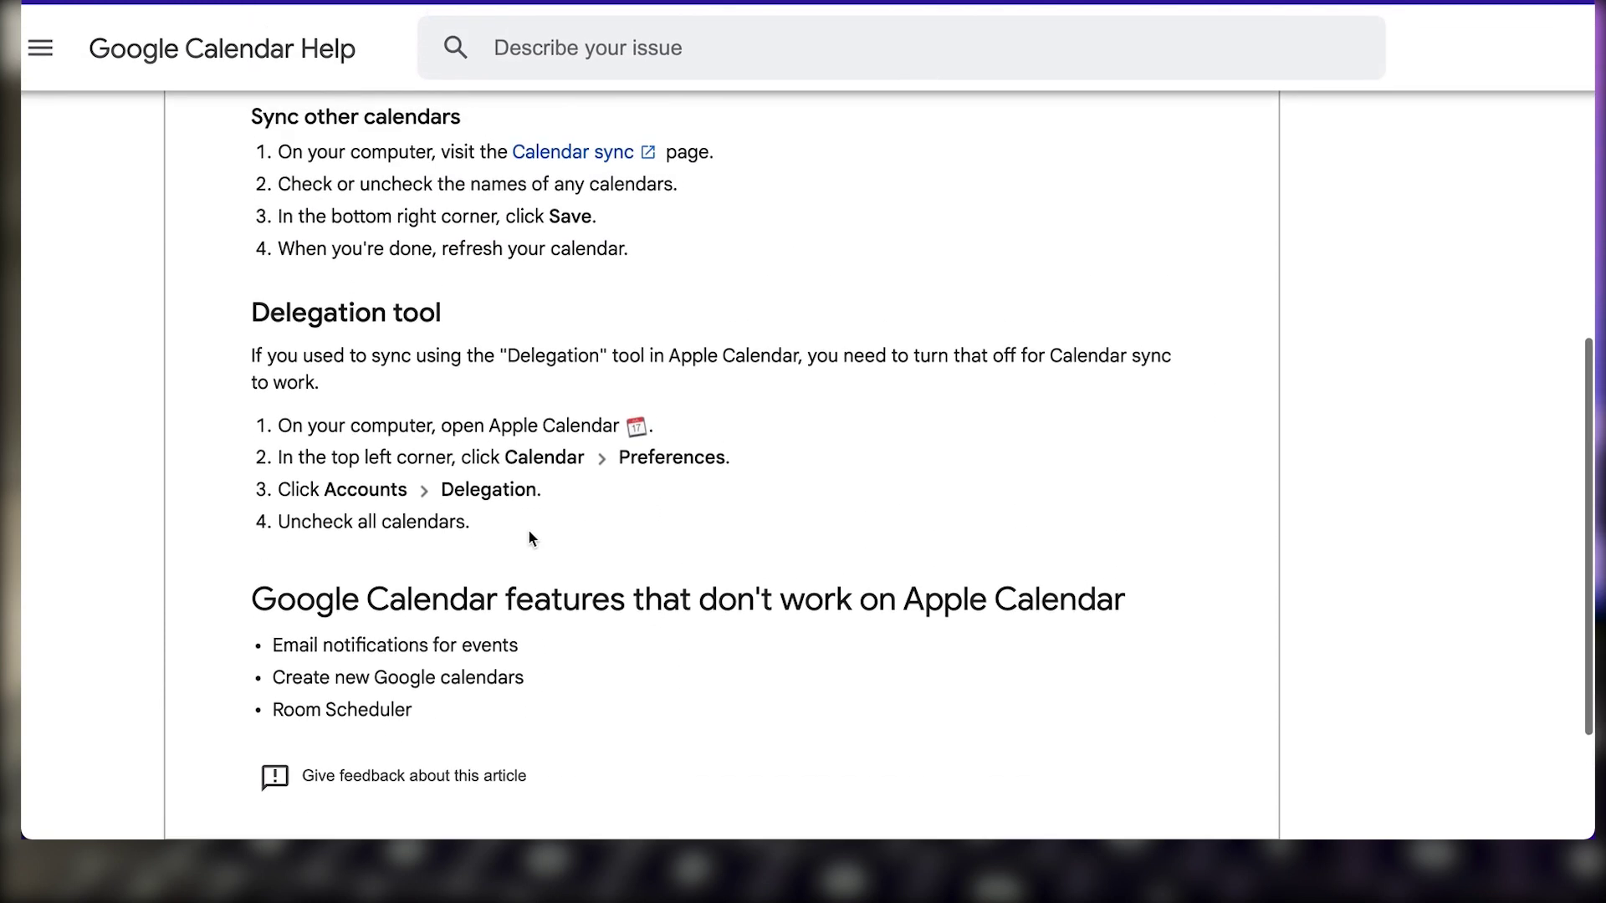
scroll(529, 538, down, 4)
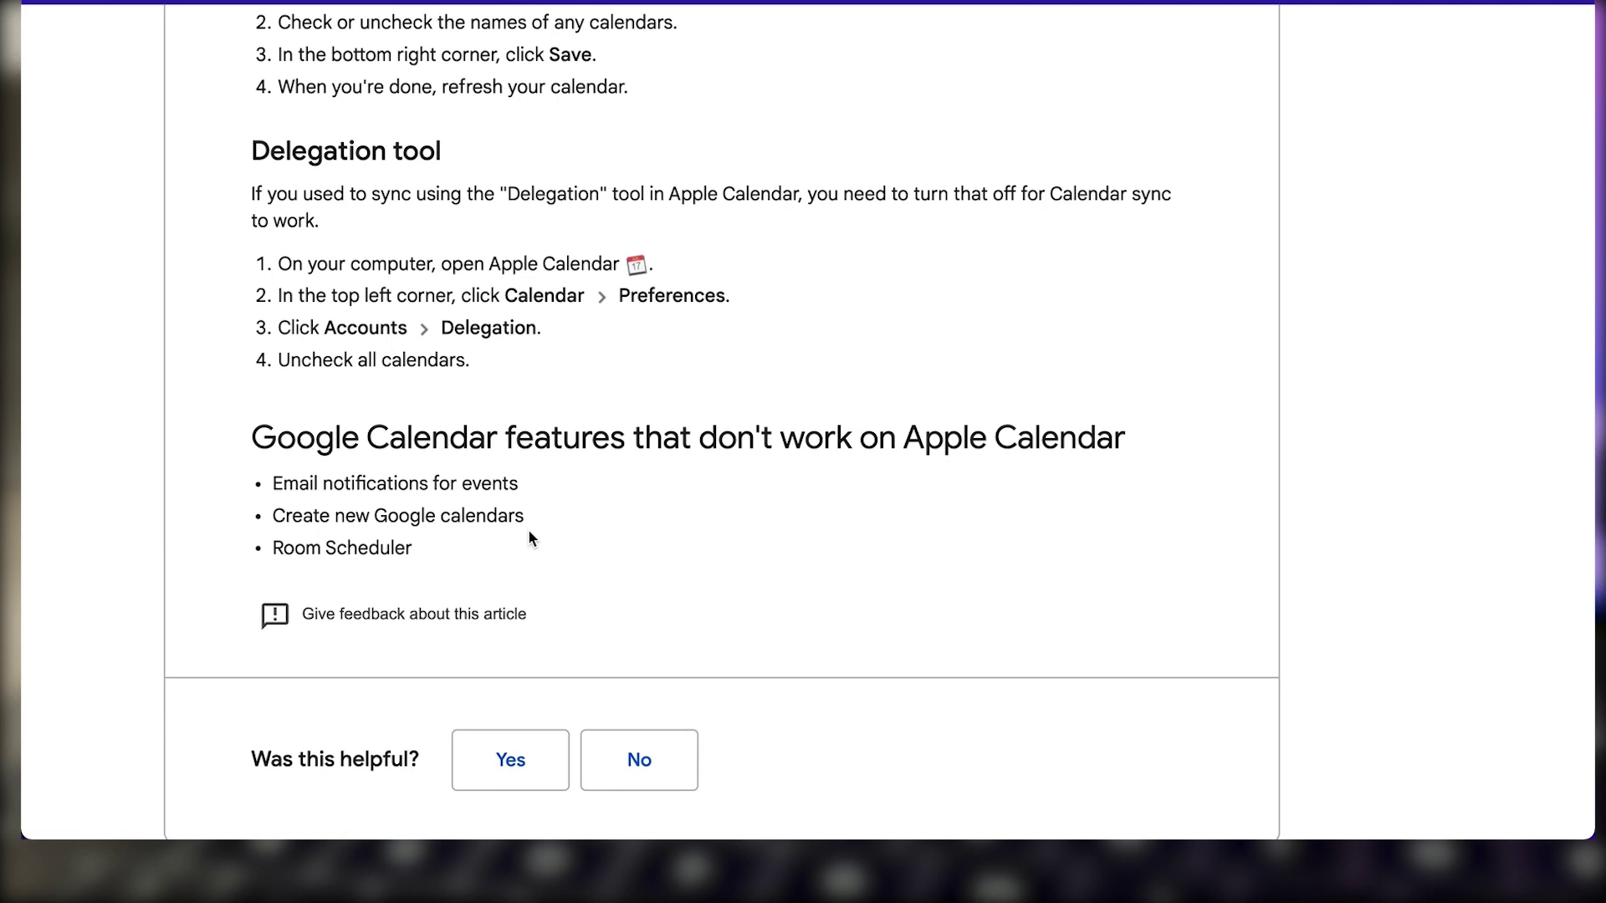
scroll(528, 538, up, 15)
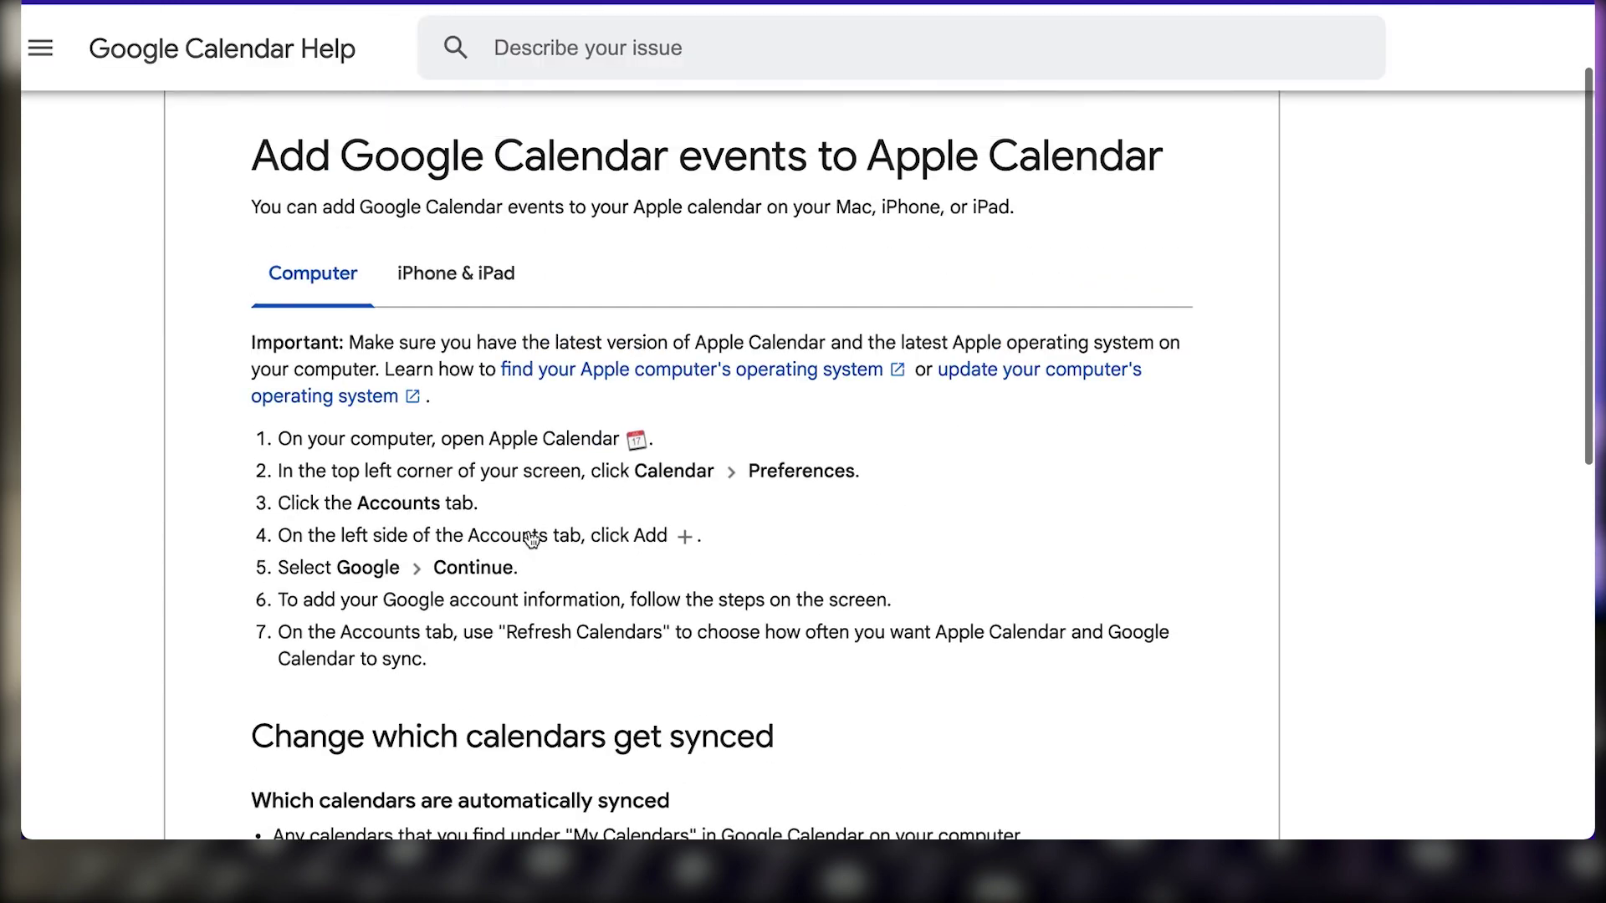
scroll(531, 540, down, 5)
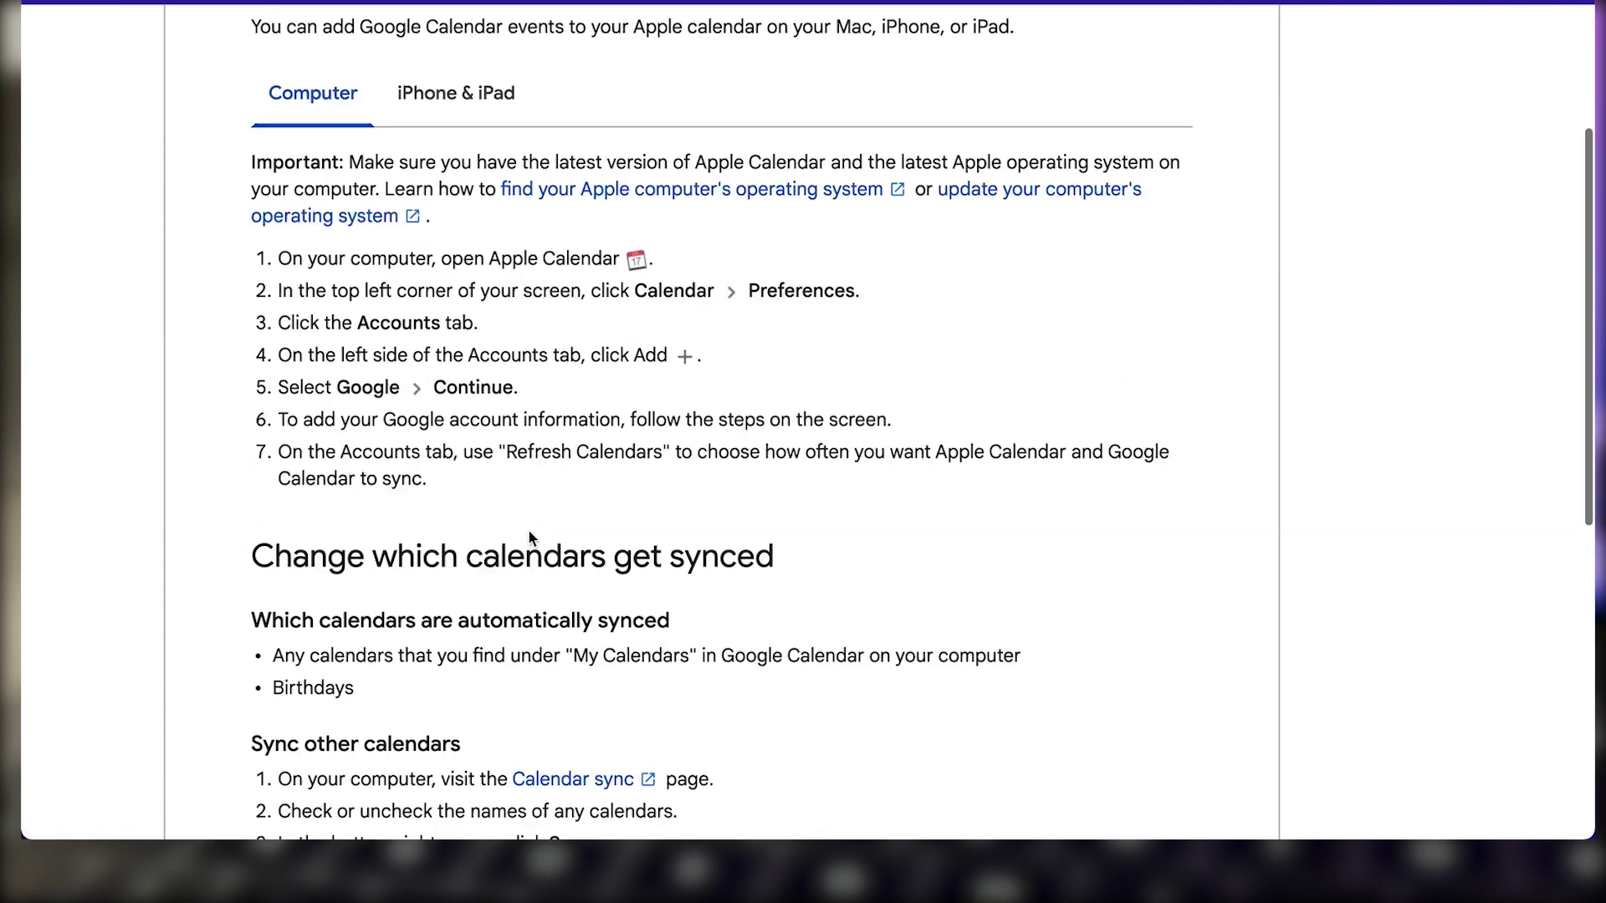
scroll(528, 530, down, 11)
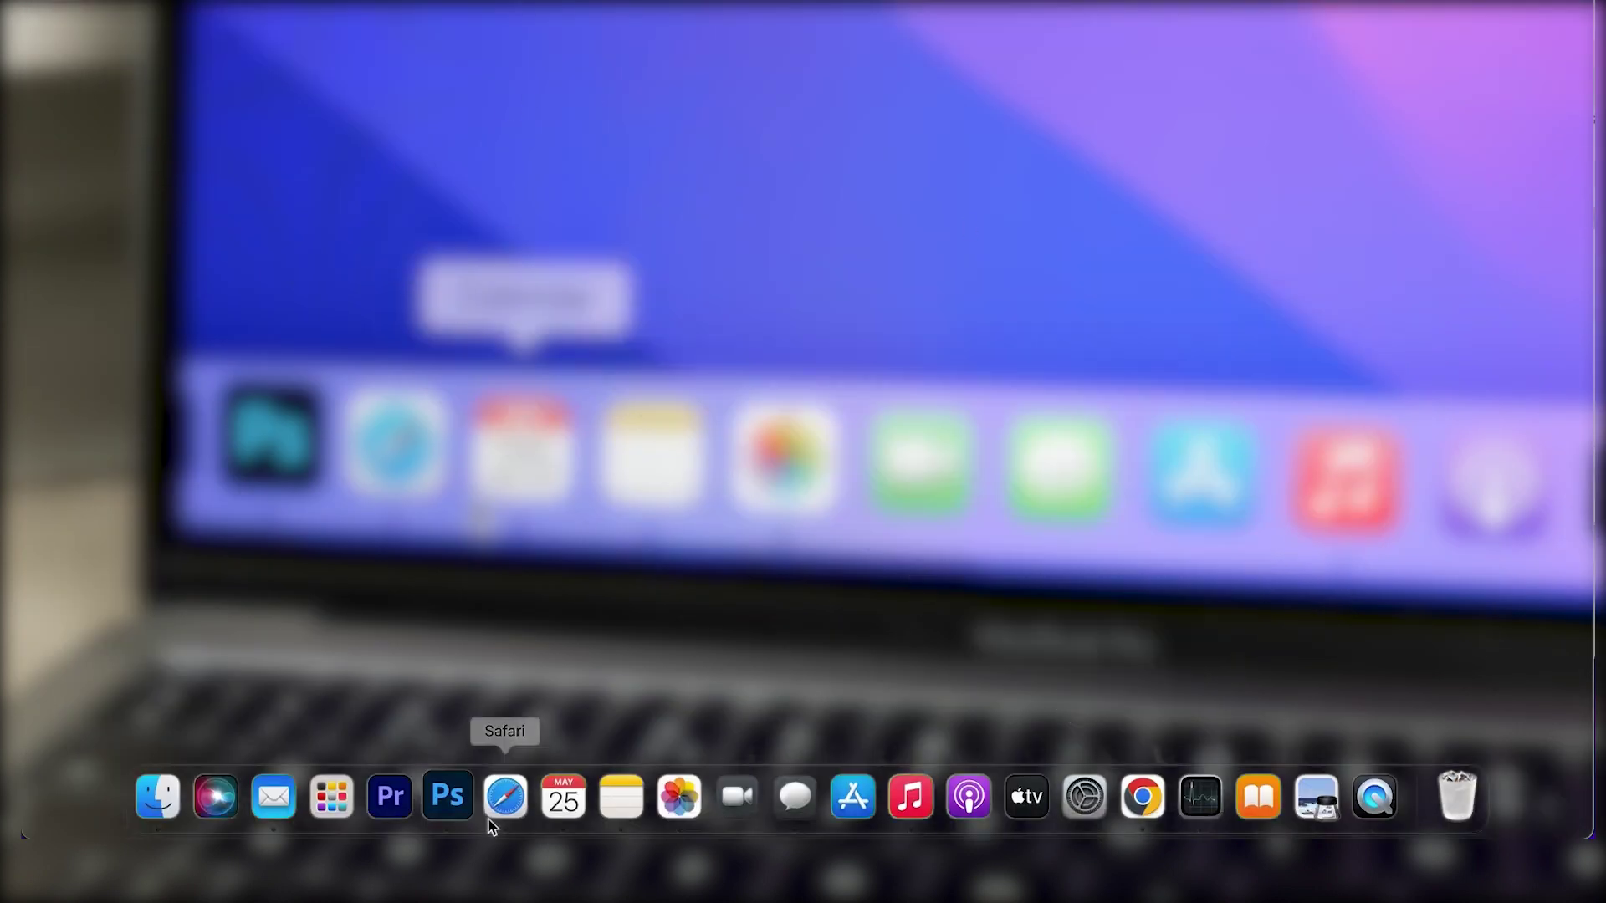
Restore the November 2022 Calendar window and move it higher on the screen
click(559, 802)
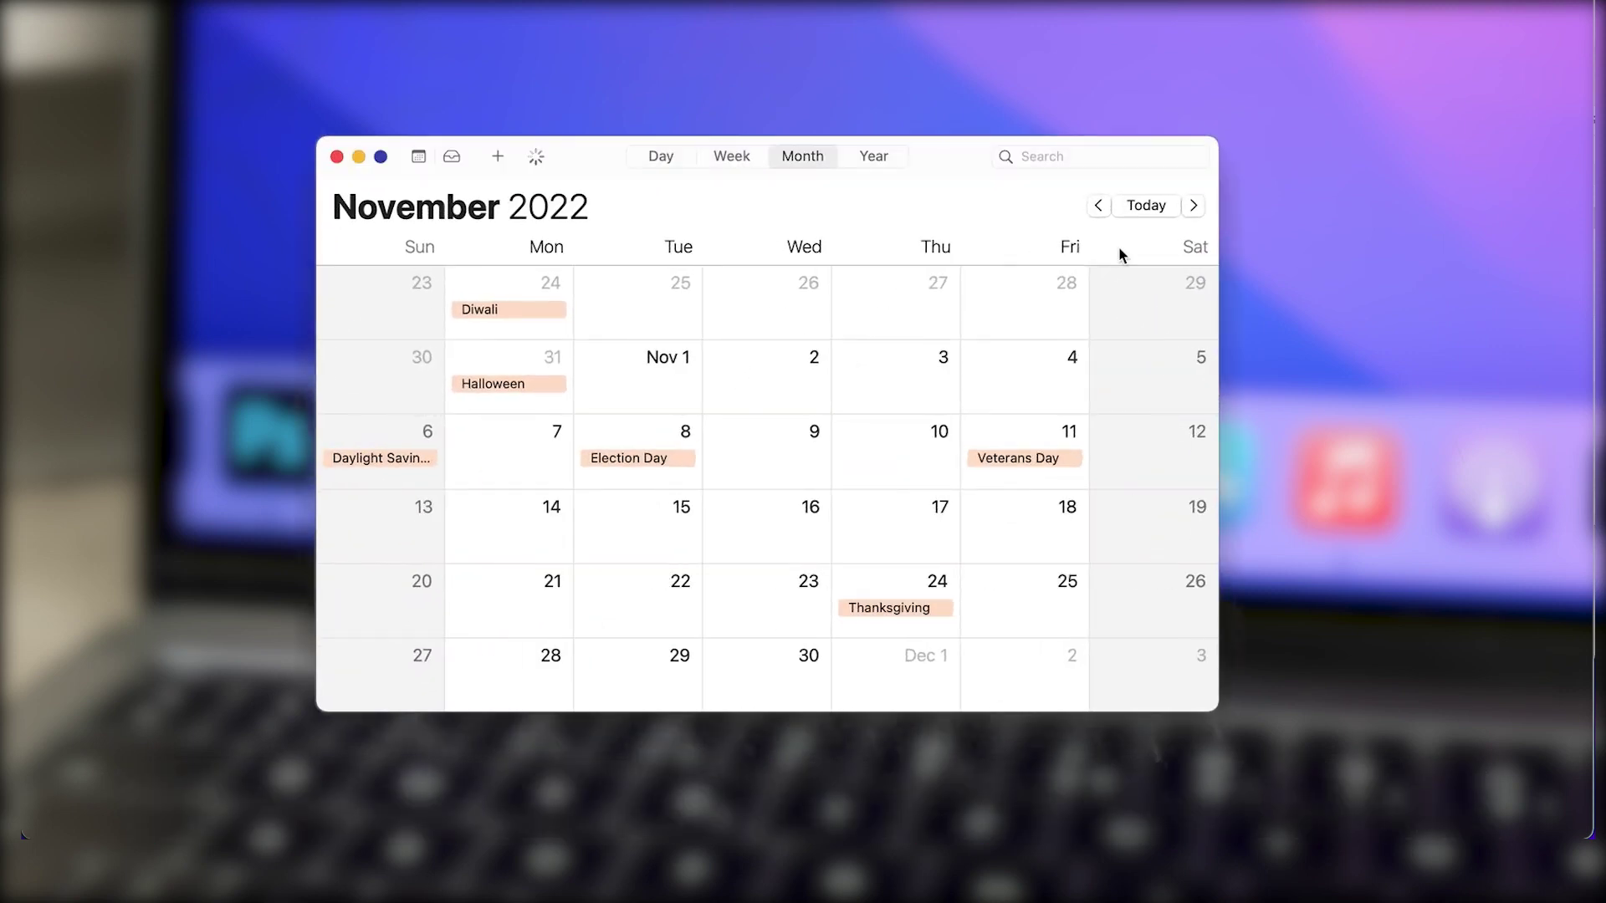
drag(960, 167, 987, 49)
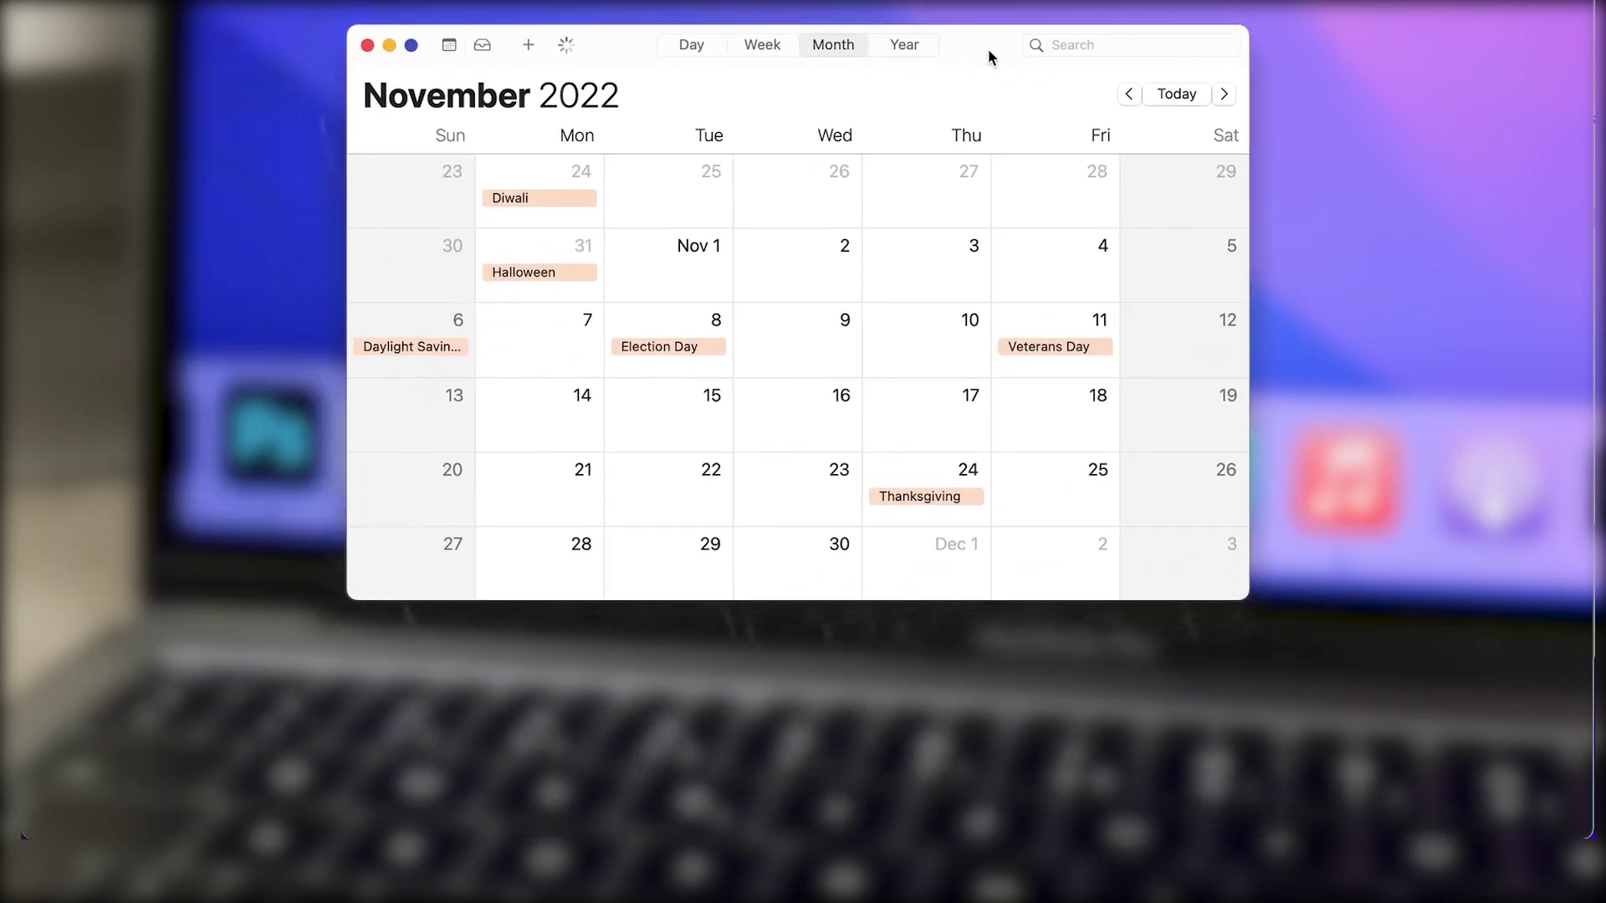